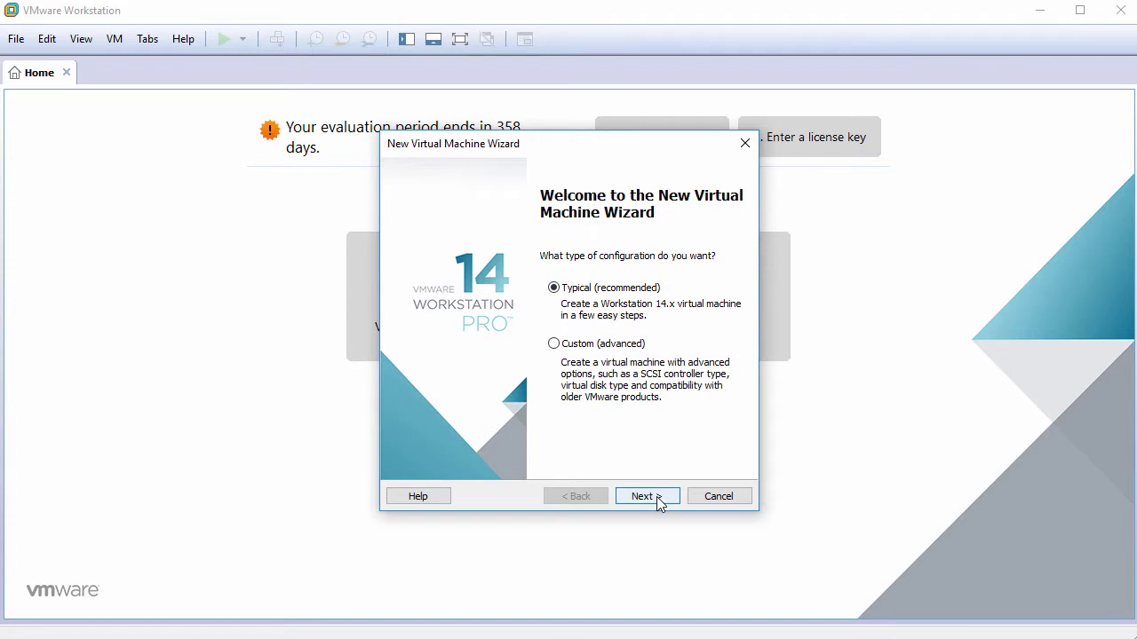
Choose the typical configuration for the new virtual machine and create it with a blank hard disk, without installing an operating system
{"action": "left_click", "coordinate": [656, 496]}
{"action": "left_click", "coordinate": [451, 407]}
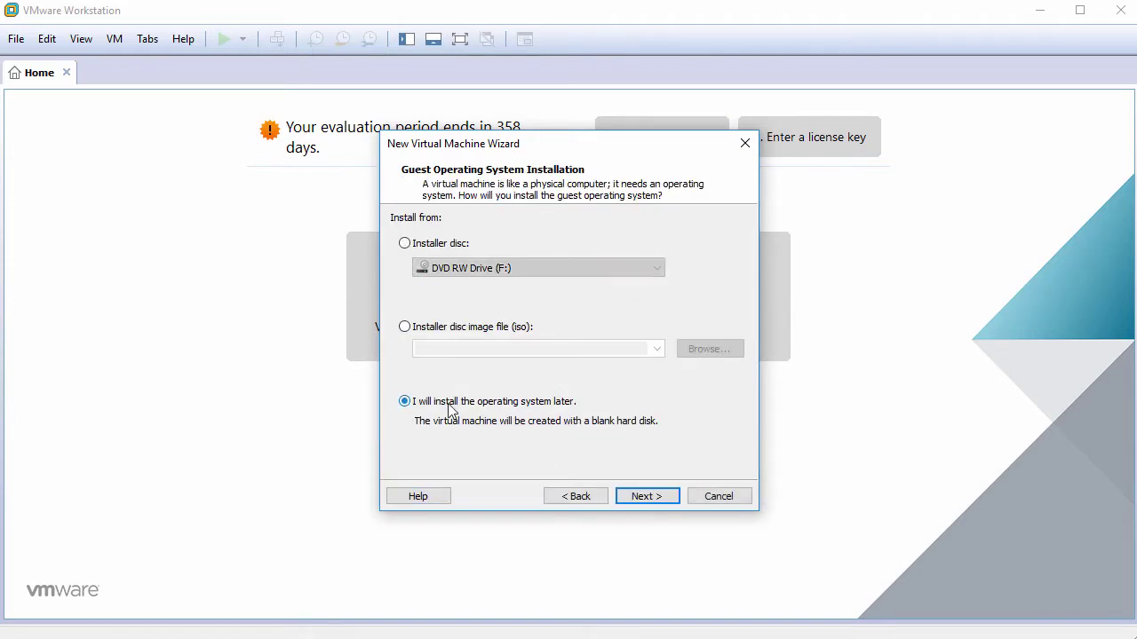
{"action": "left_click", "coordinate": [647, 496]}
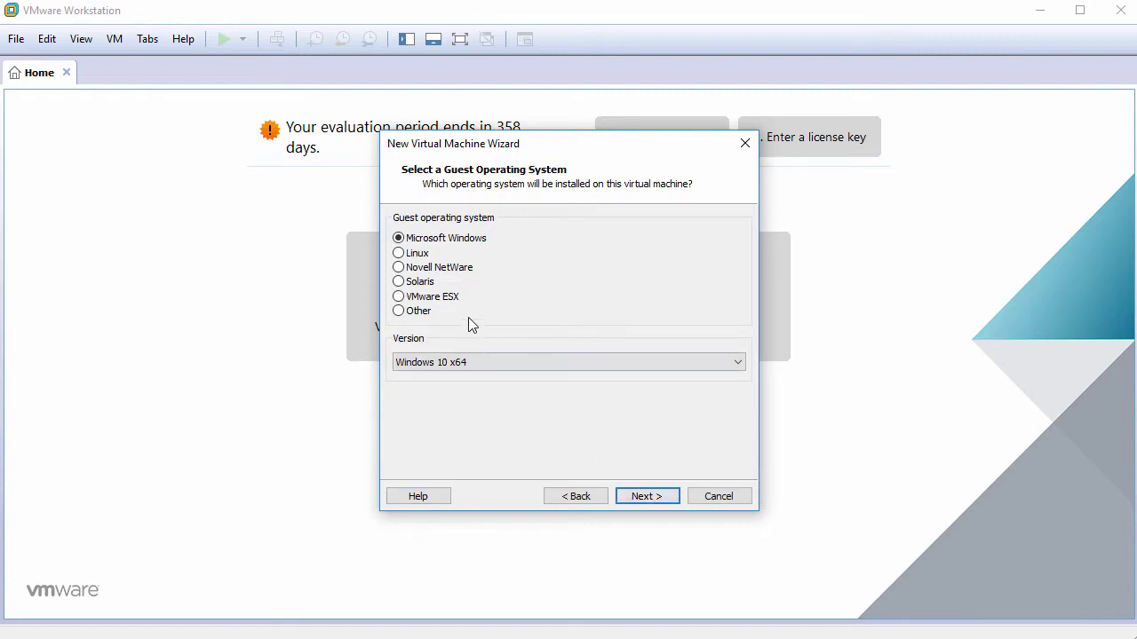
Set the guest operating system to Linux with the version OpenSUSE 64-bit
{"action": "left_click", "coordinate": [430, 256]}
{"action": "left_click", "coordinate": [479, 361]}
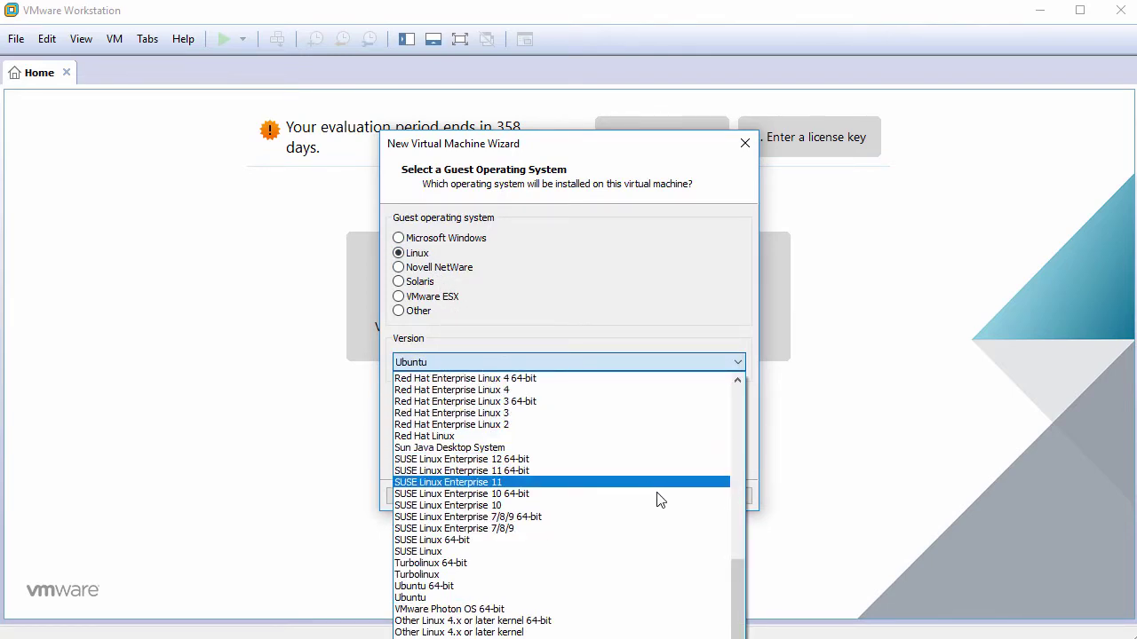
{"action": "left_click_drag", "start_coordinate": [736, 587], "coordinate": [737, 493]}
{"action": "left_click", "coordinate": [580, 468]}
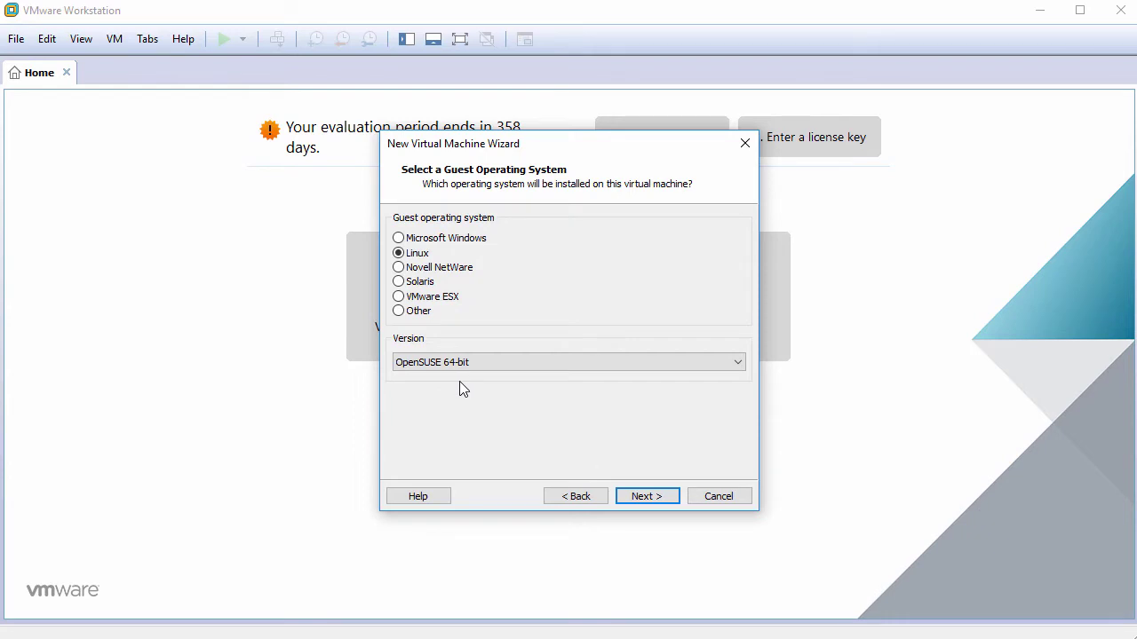
{"action": "left_click", "coordinate": [658, 496]}
Name the virtual machine openSUSELeap42.3 and set its maximum disk size to 60 GB, split into multiple files
{"action": "type", "text": "openS"}
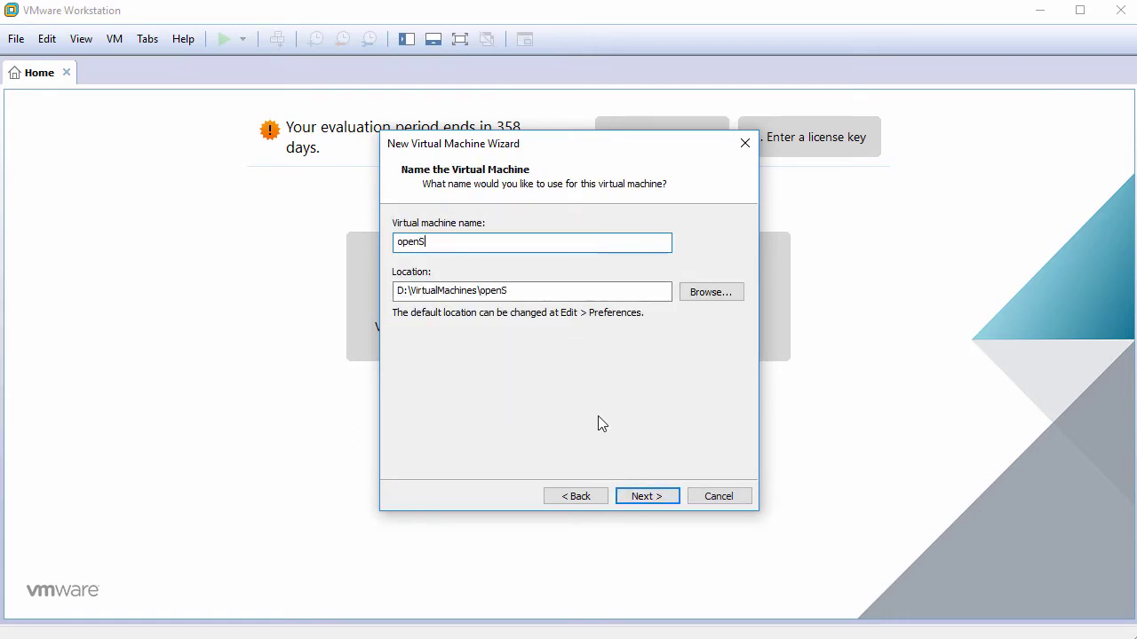
{"action": "type", "text": "USELeap4"}
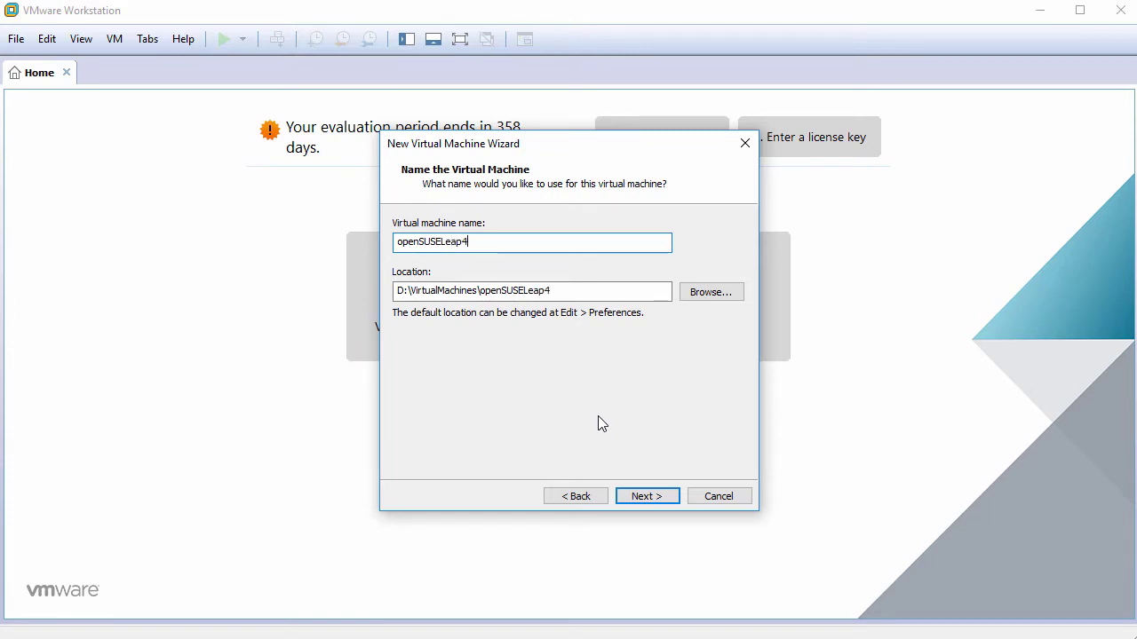
{"action": "type", "text": "2.3"}
{"action": "left_click", "coordinate": [647, 497]}
{"action": "type", "text": "60"}
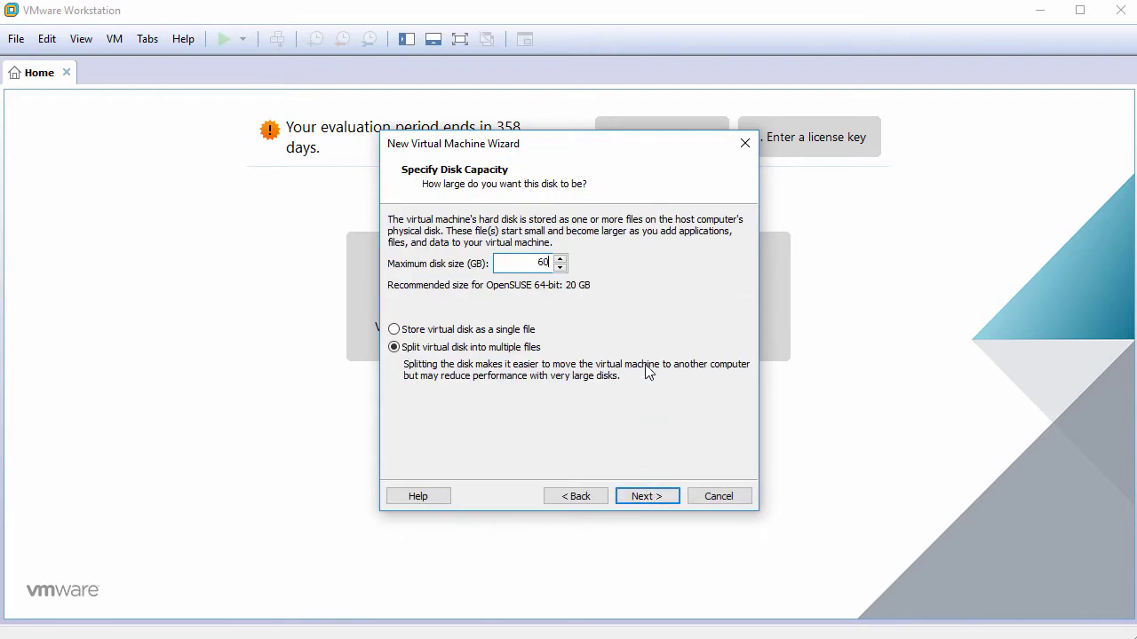
{"action": "left_click", "coordinate": [642, 496]}
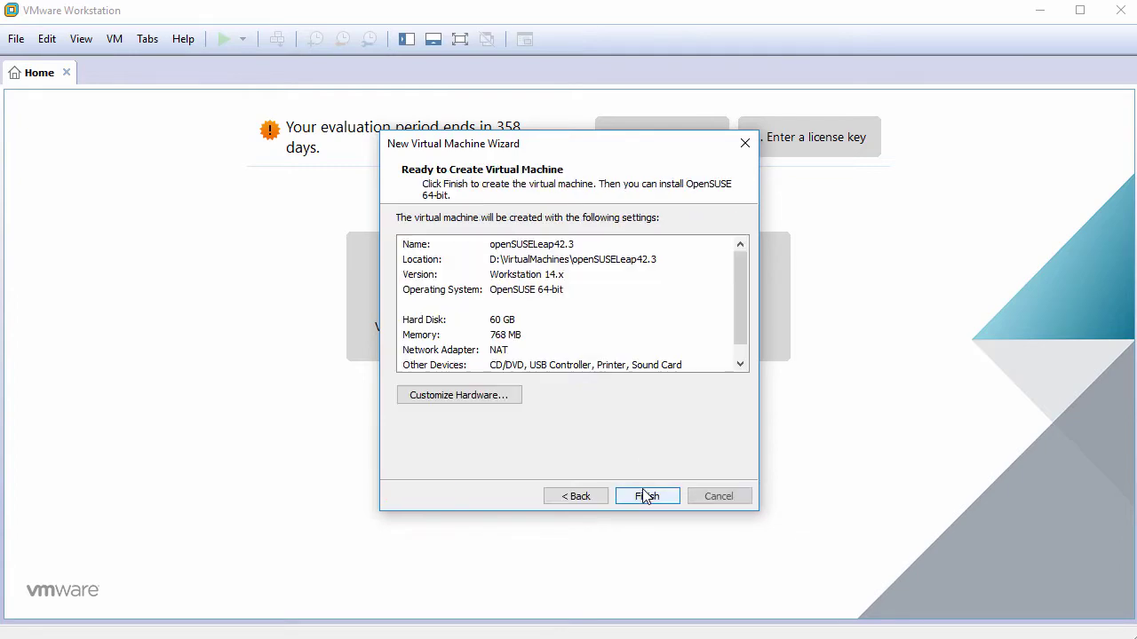
Customize the virtual hardware with 2048 MB of memory and 2 cores per processor
{"action": "left_click", "coordinate": [481, 404]}
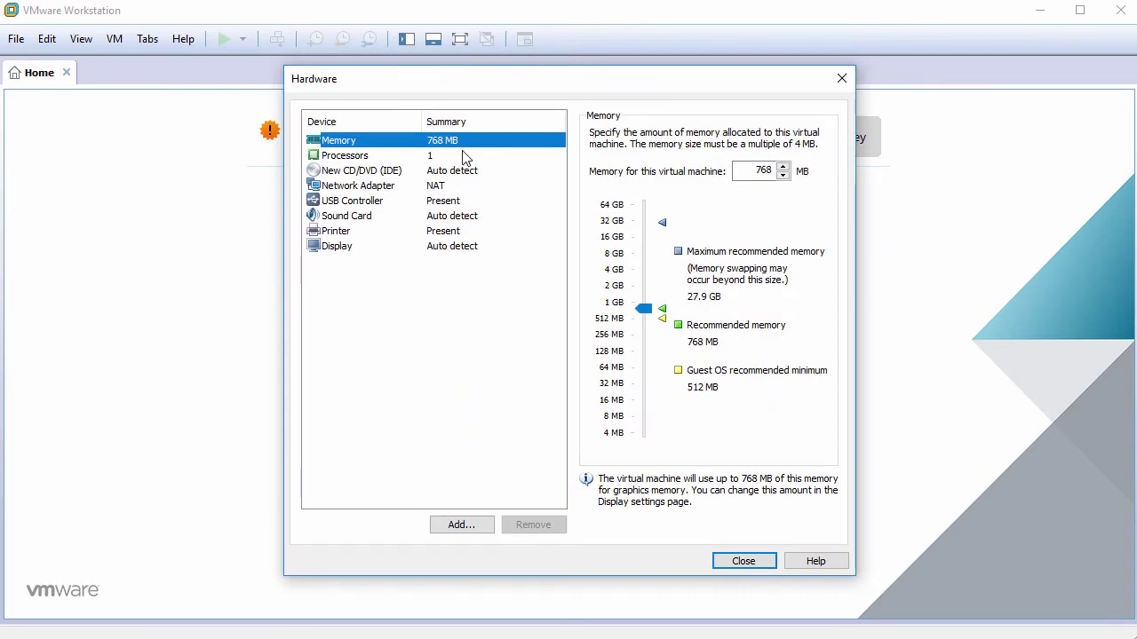
{"action": "left_click_drag", "start_coordinate": [735, 173], "coordinate": [774, 172]}
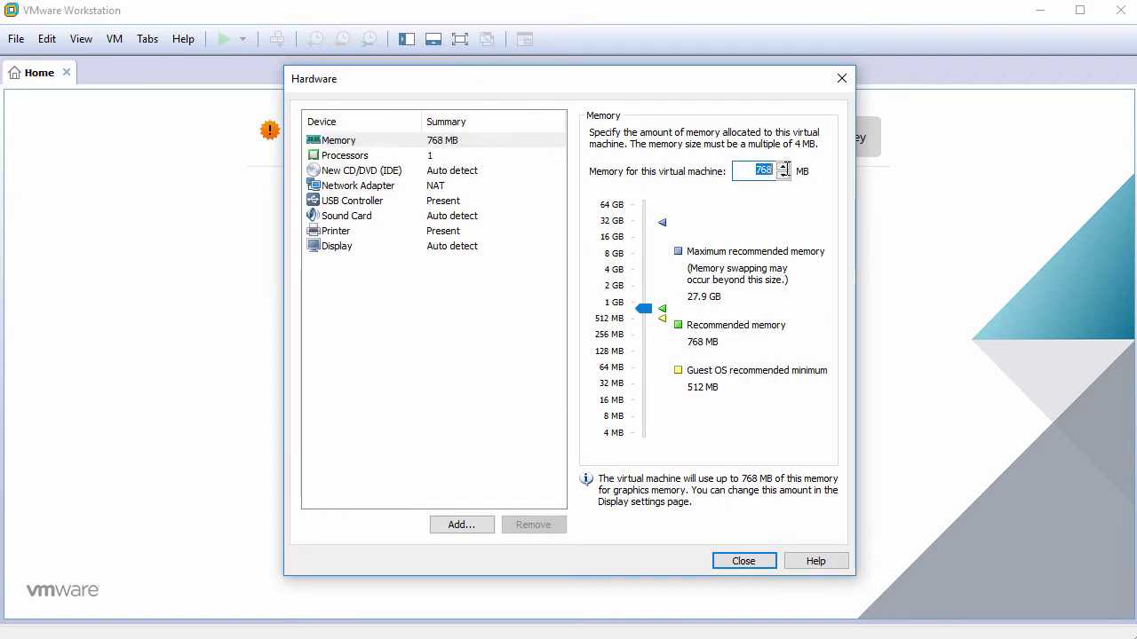
{"action": "type", "text": "2048"}
{"action": "left_click", "coordinate": [437, 158]}
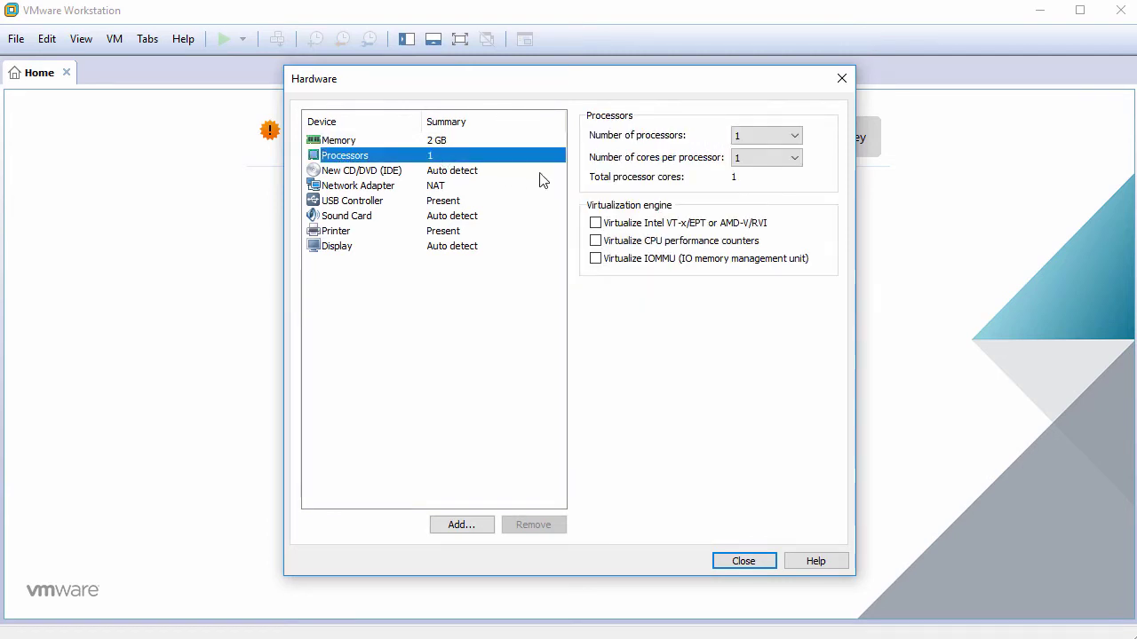
{"action": "left_click", "coordinate": [766, 158]}
{"action": "left_click", "coordinate": [774, 188]}
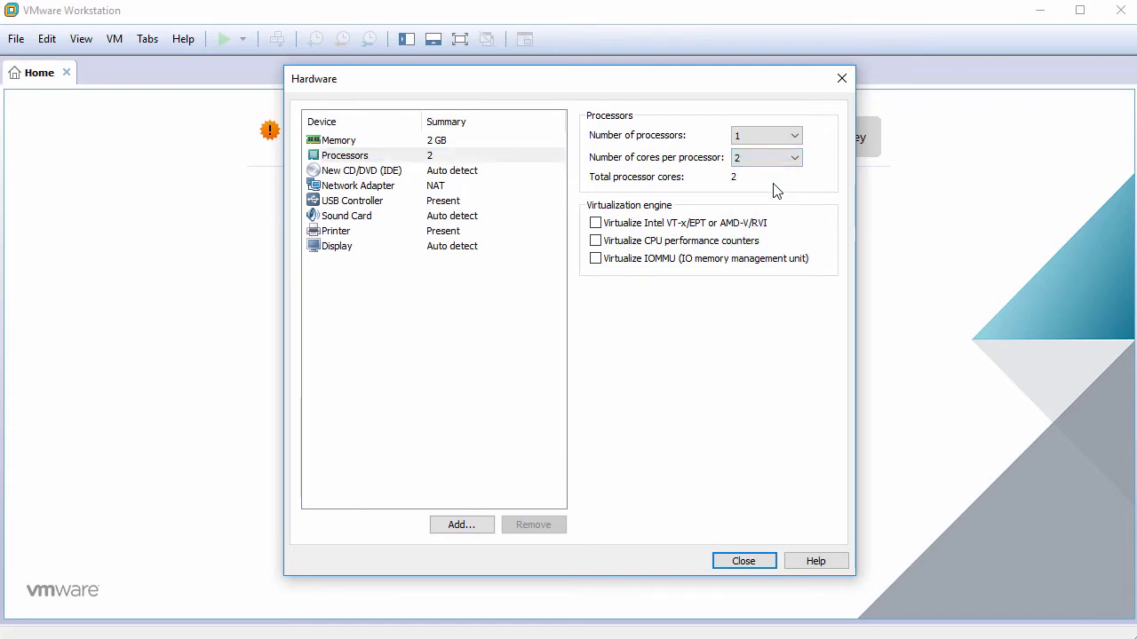
Attach the ISO image openSUSE-Leap-42.3-DVD-x86_64.iso from the Downloads folder to the virtual CD/DVD drive
{"action": "left_click", "coordinate": [468, 178]}
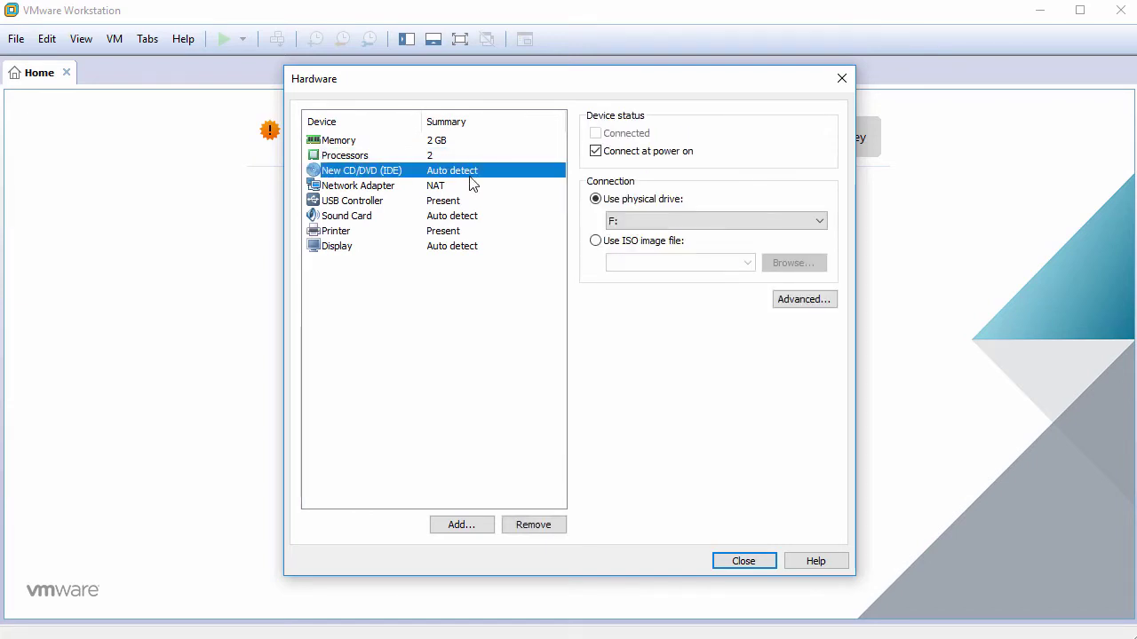
{"action": "left_click", "coordinate": [609, 245]}
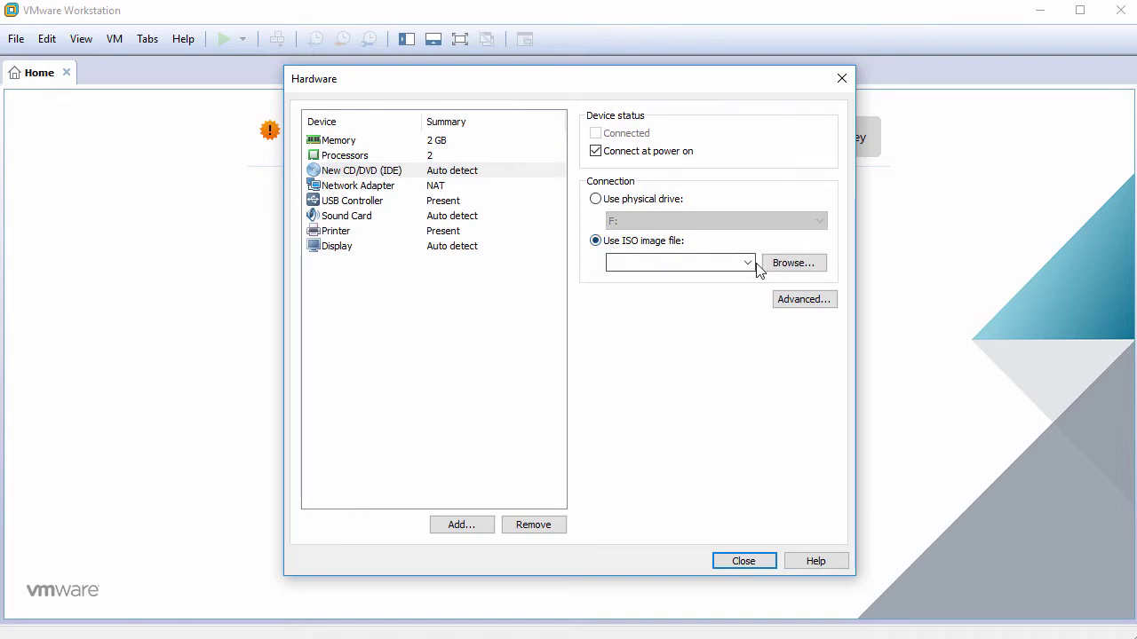
{"action": "left_click", "coordinate": [791, 264]}
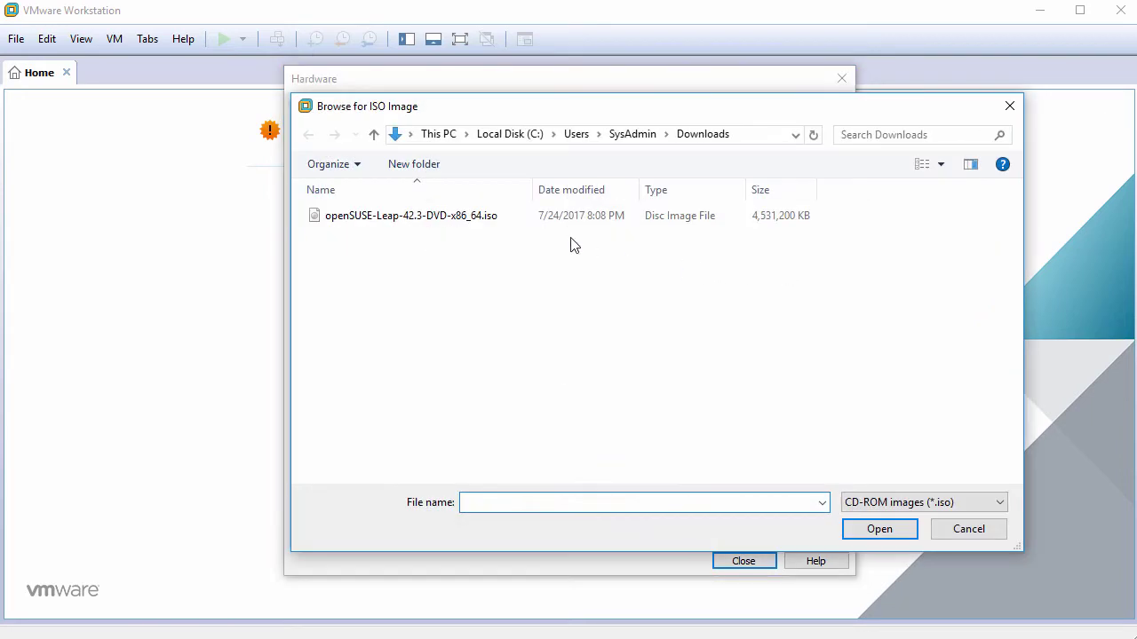
{"action": "left_click", "coordinate": [504, 222]}
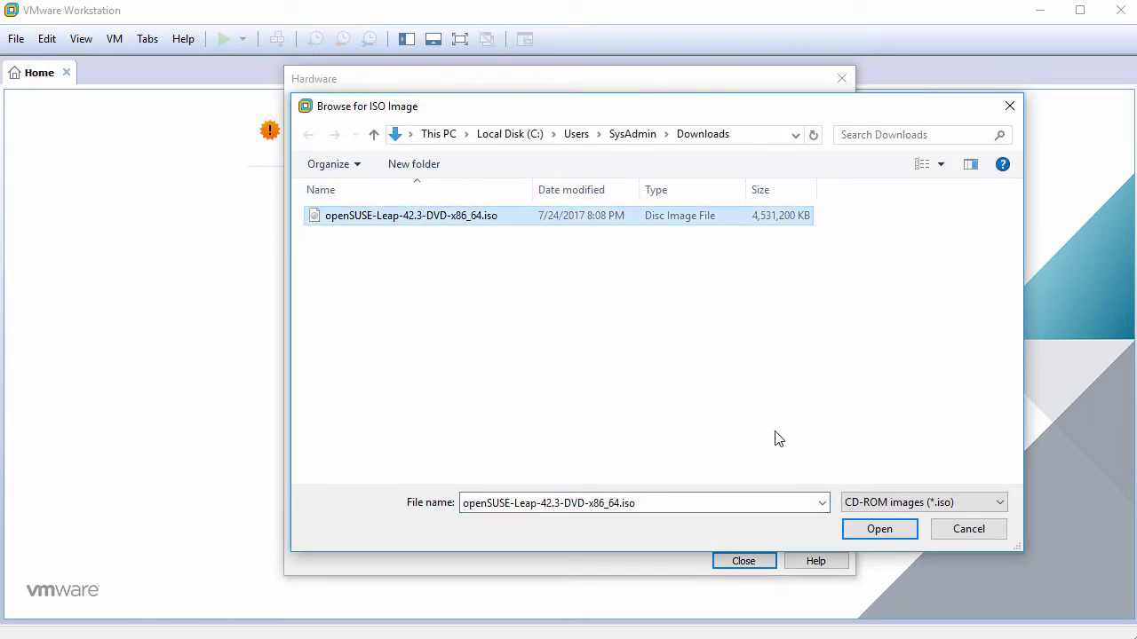
{"action": "left_click", "coordinate": [878, 529]}
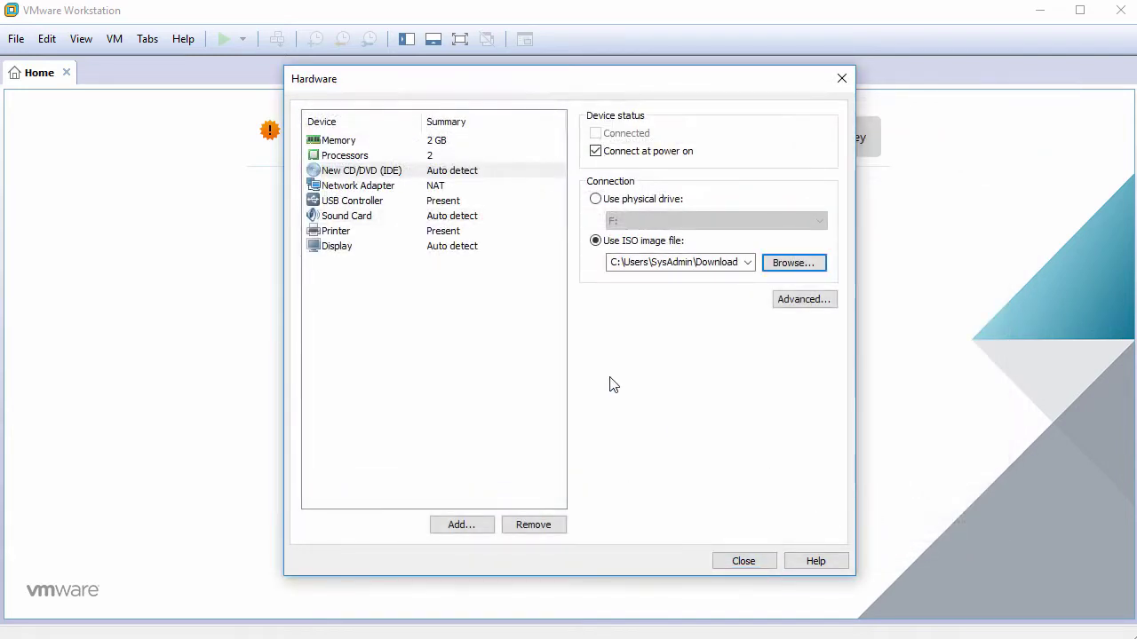
Remove the USB controller, sound card and printer from the virtual hardware and finish creating the virtual machine
{"action": "left_click", "coordinate": [384, 202]}
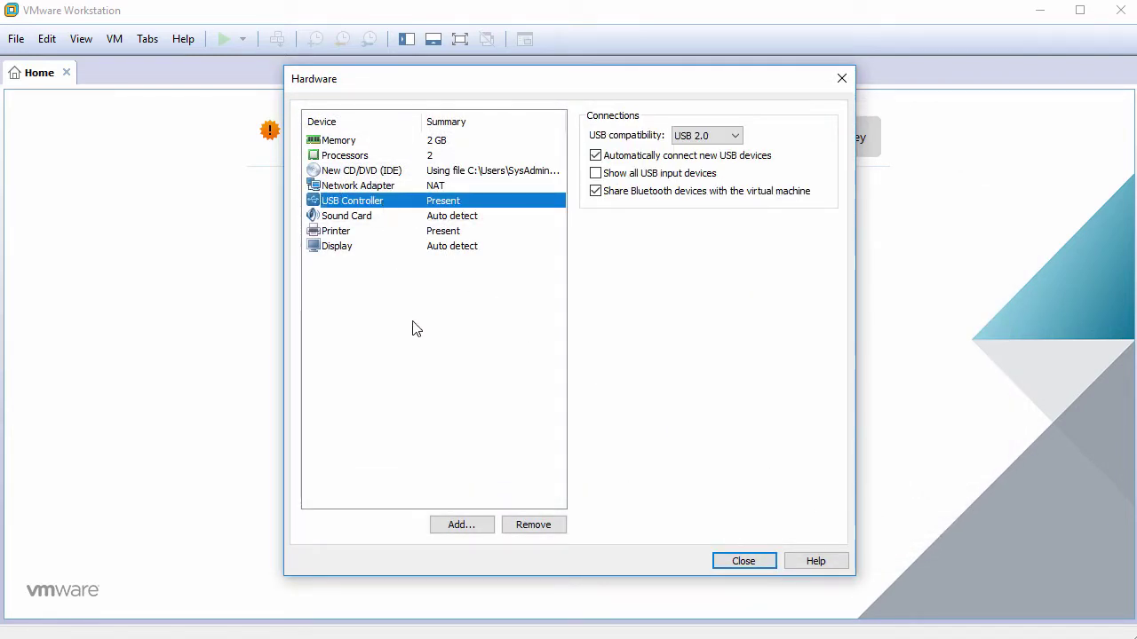
{"action": "left_click", "coordinate": [515, 525]}
{"action": "left_click", "coordinate": [525, 527]}
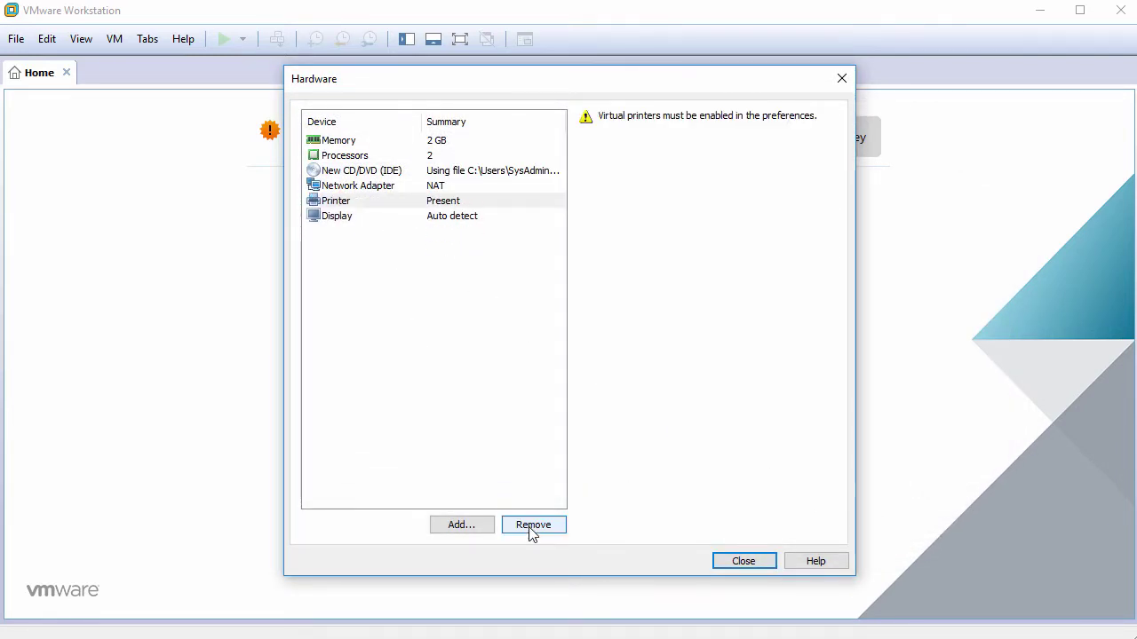
{"action": "left_click", "coordinate": [530, 528]}
{"action": "left_click", "coordinate": [536, 400]}
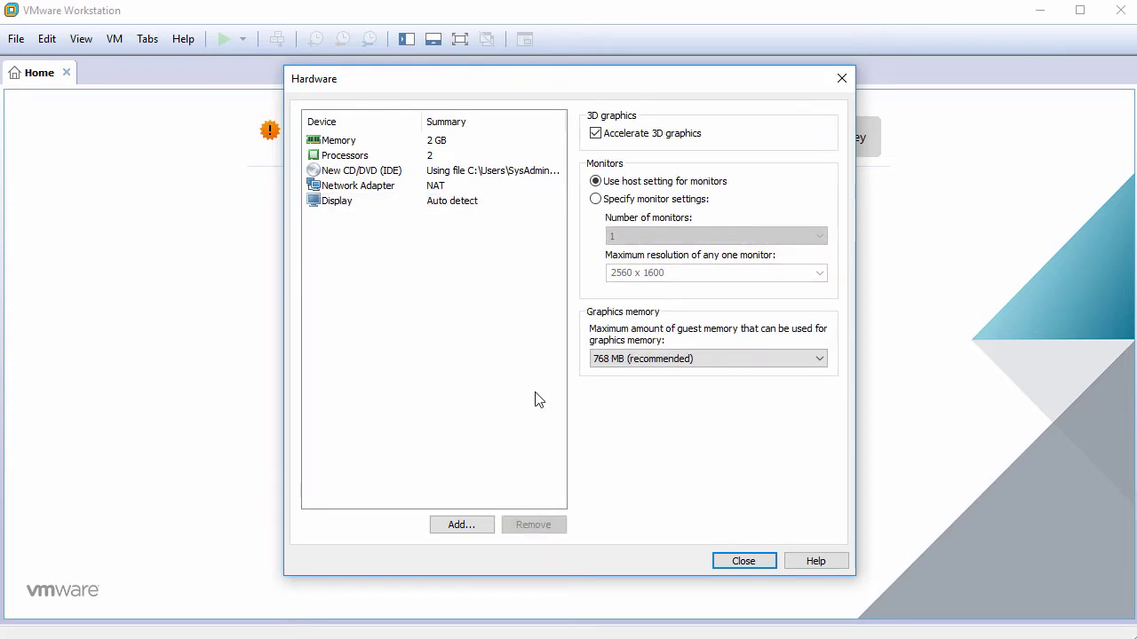
{"action": "left_click", "coordinate": [745, 561]}
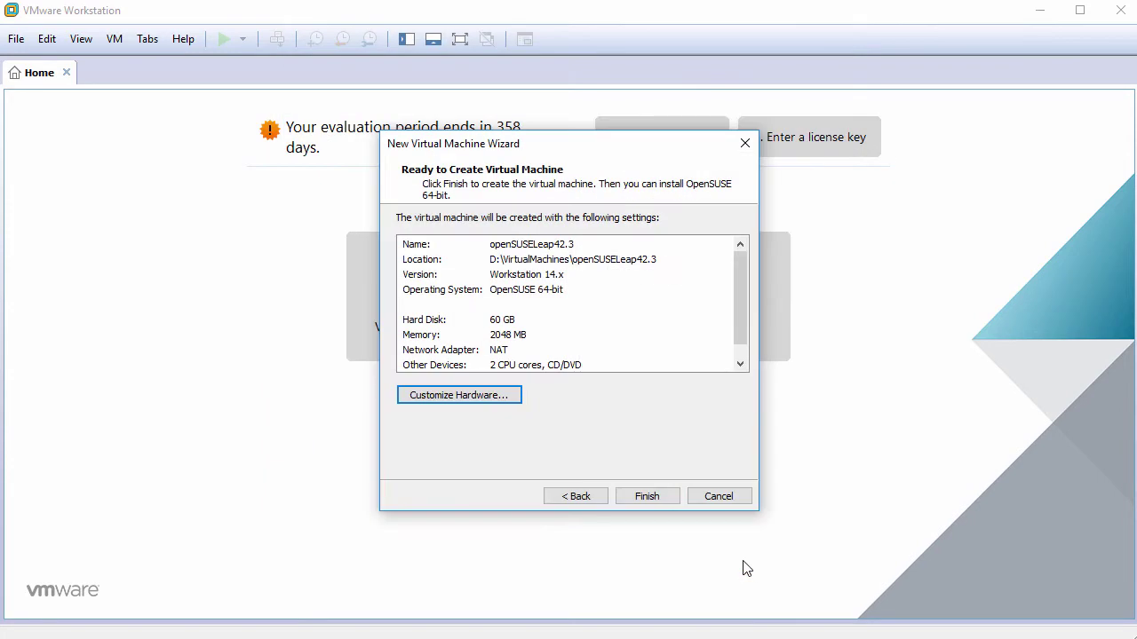
{"action": "left_click", "coordinate": [650, 496]}
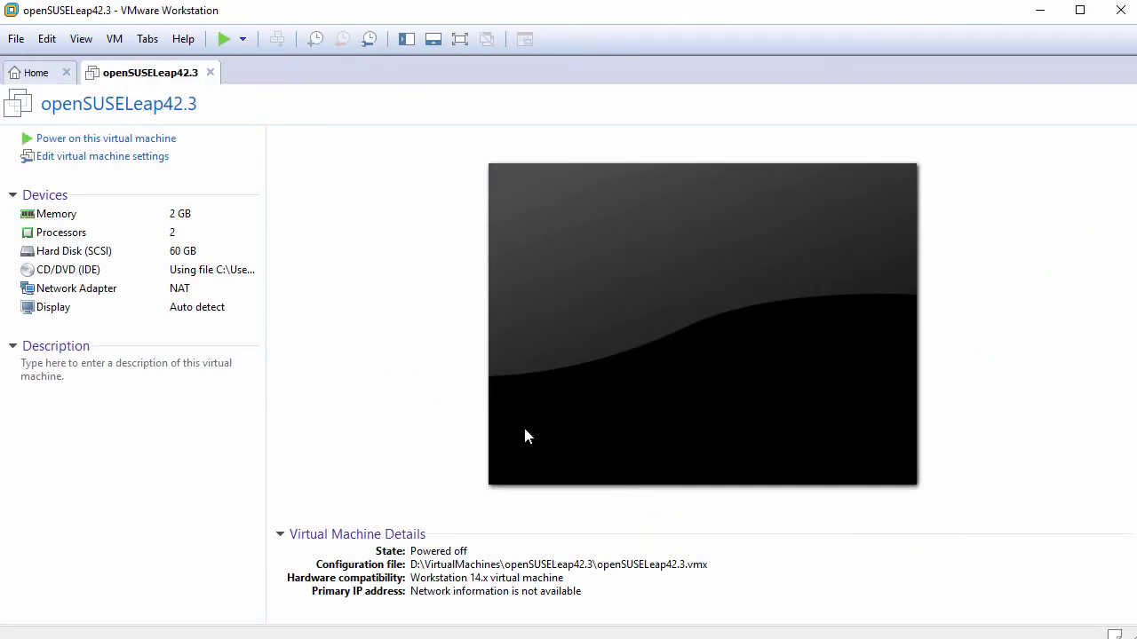
Power on the openSUSELeap42.3 virtual machine and start Installation from its boot menu
{"action": "left_click", "coordinate": [119, 142]}
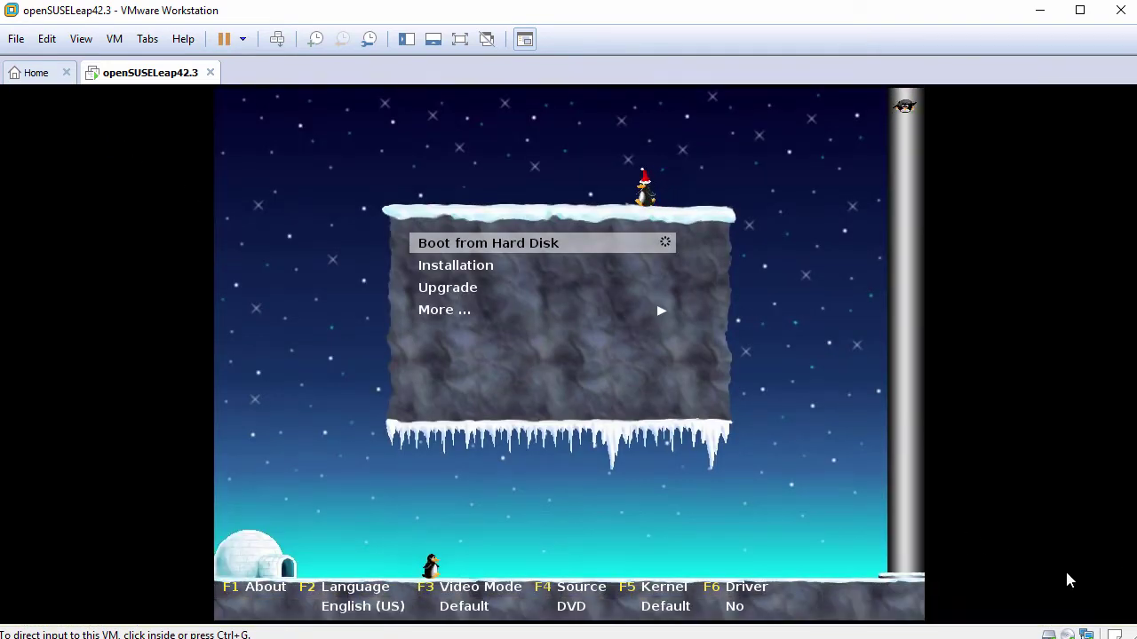
{"action": "left_click", "coordinate": [672, 368]}
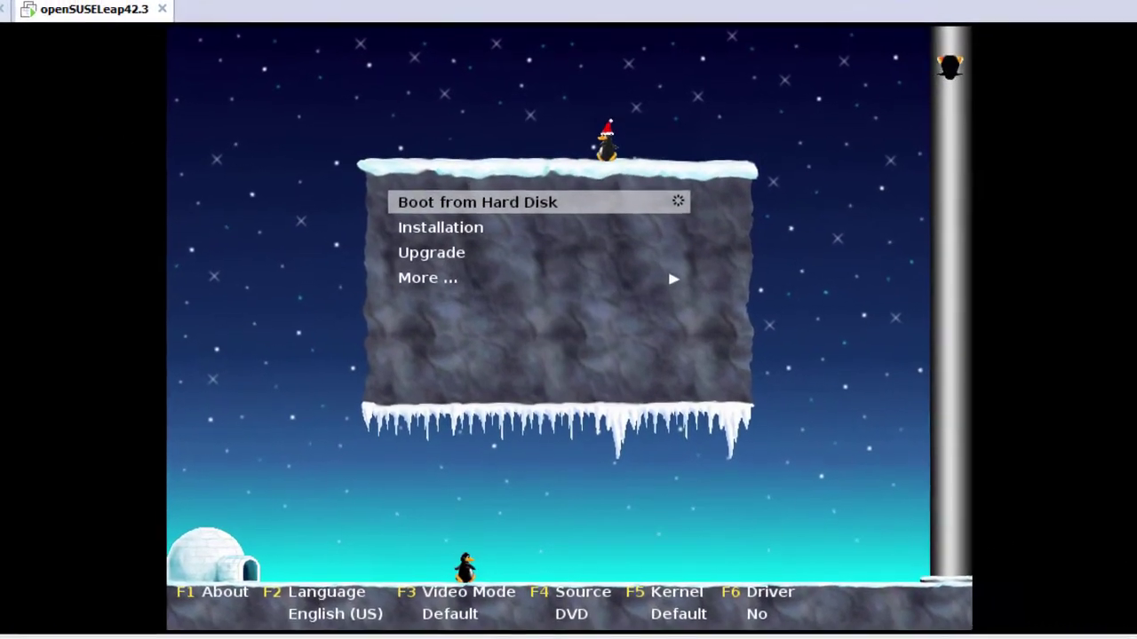
{"action": "key", "text": "Down"}
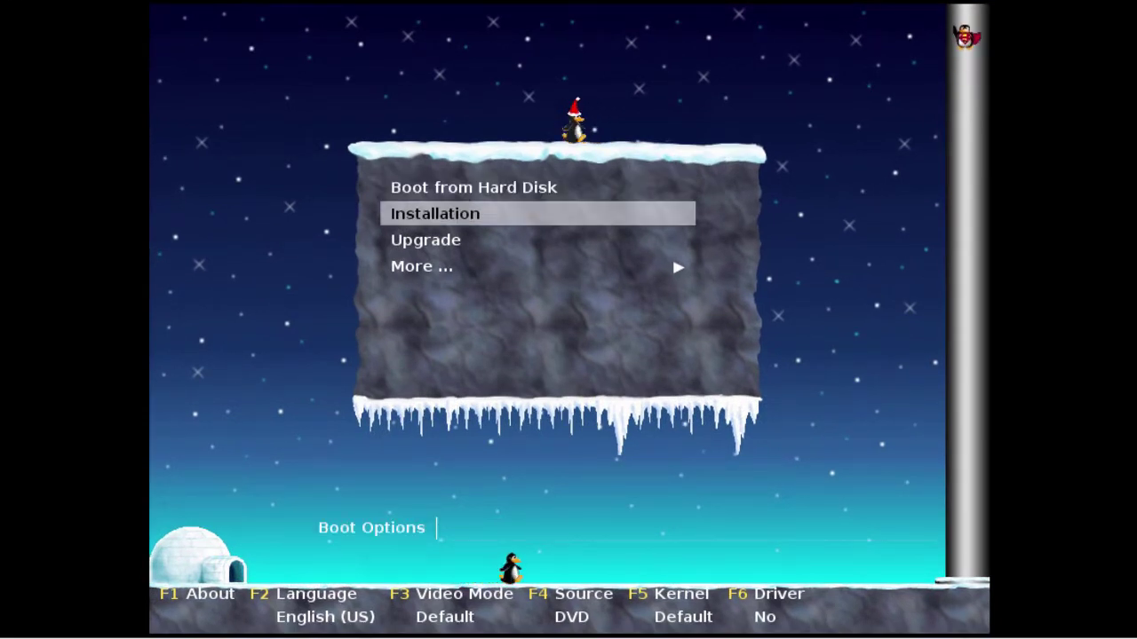
{"action": "key", "text": "Return"}
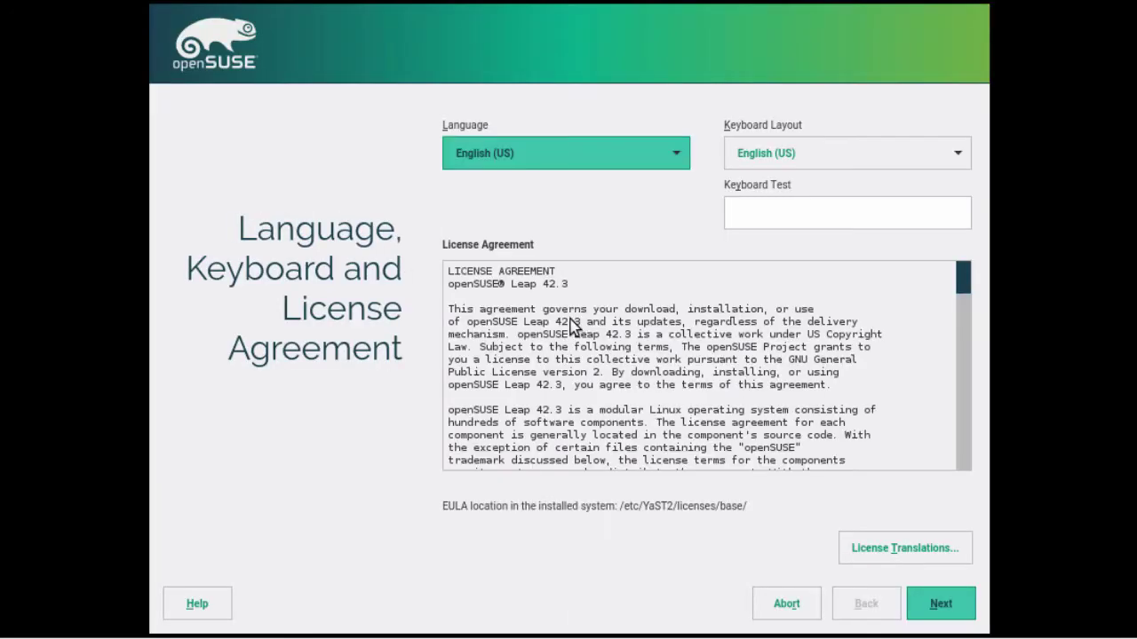
Select English (US) as both the language and the keyboard layout and continue past the license agreement
{"action": "left_click", "coordinate": [680, 158]}
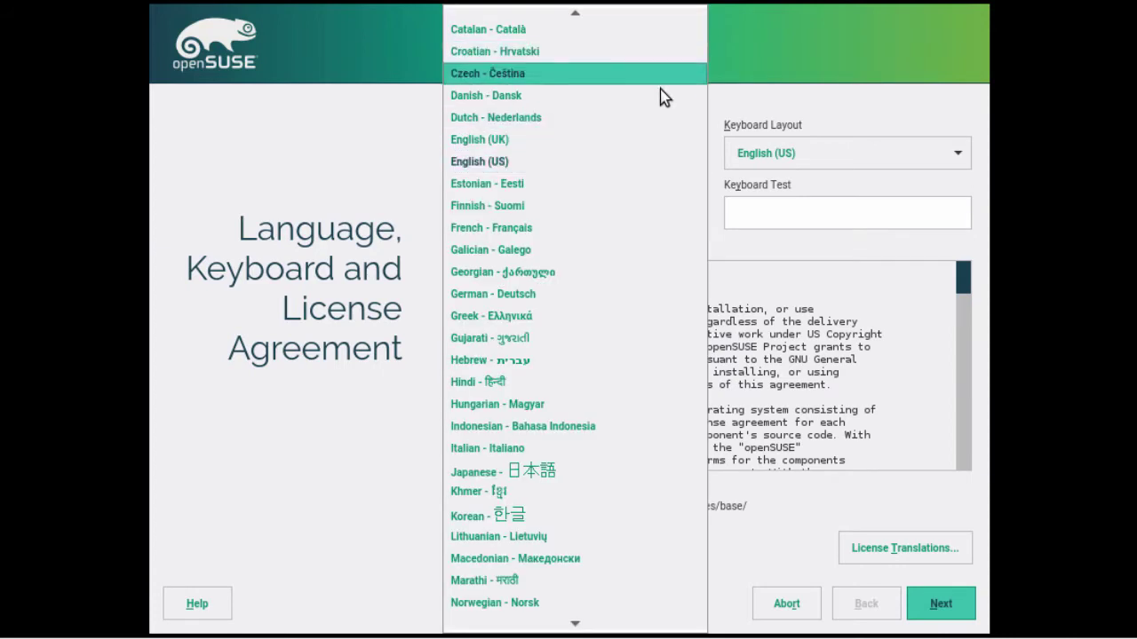
{"action": "left_click", "coordinate": [657, 169]}
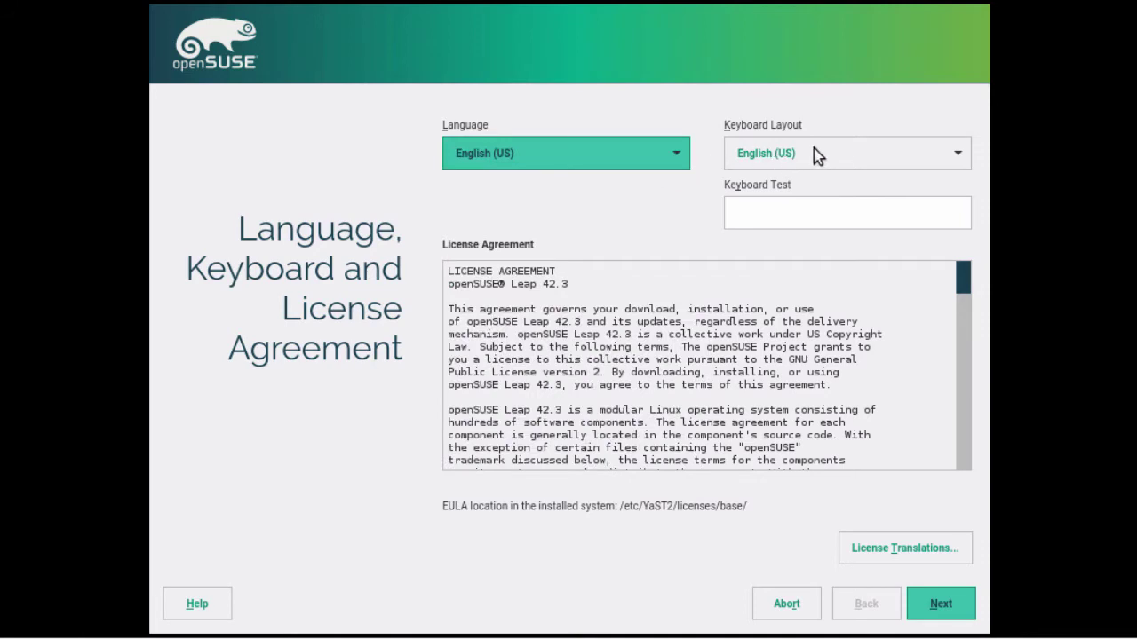
{"action": "left_click", "coordinate": [873, 156]}
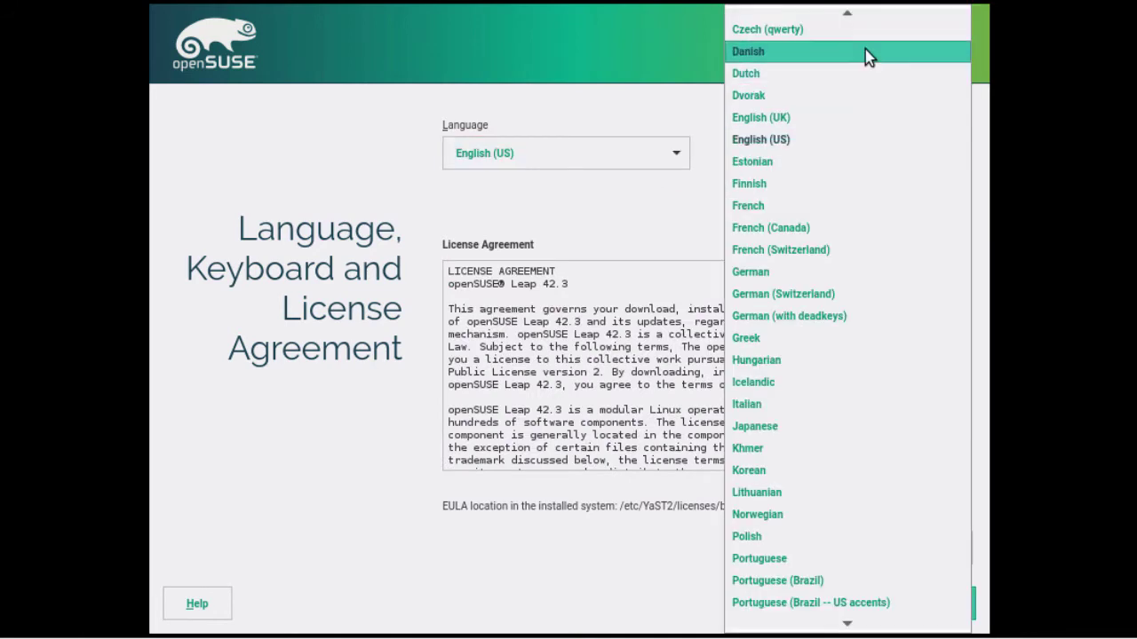
{"action": "left_click", "coordinate": [860, 140]}
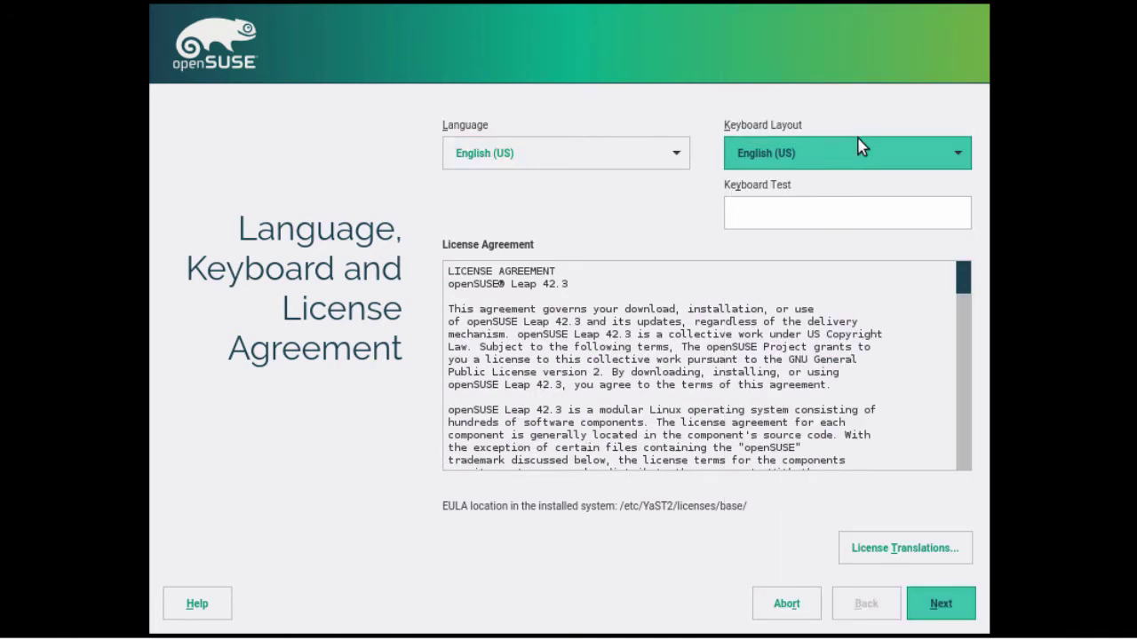
{"action": "left_click", "coordinate": [952, 617]}
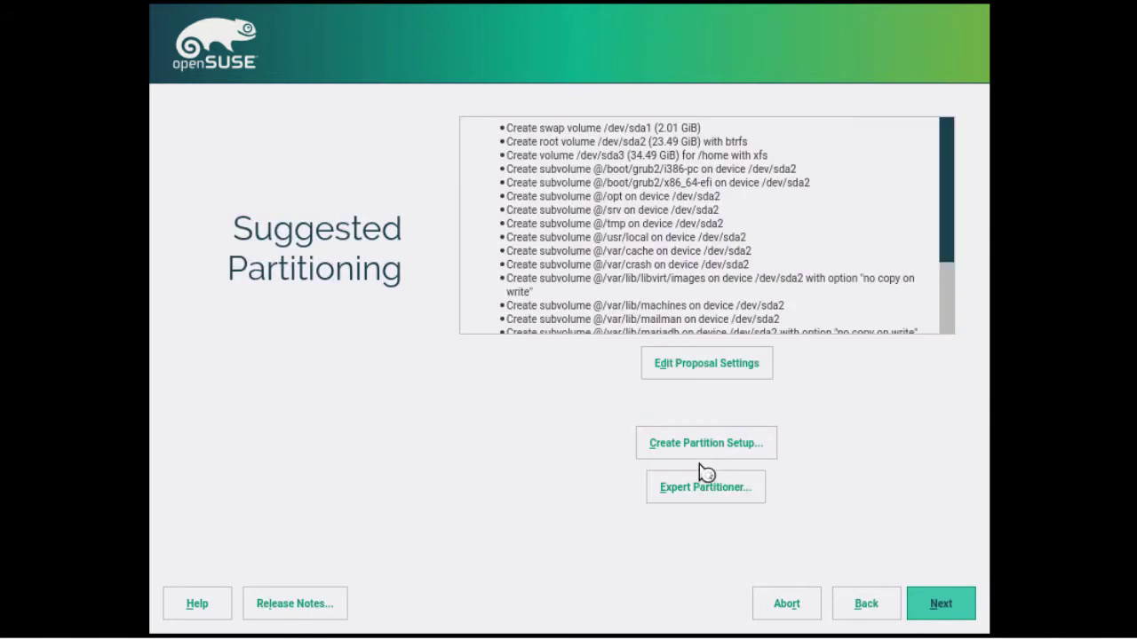
Confirm the partition-based proposal with a BtrFS root and a separate XFS home partition, and accept the suggested partitioning
{"action": "left_click", "coordinate": [711, 366]}
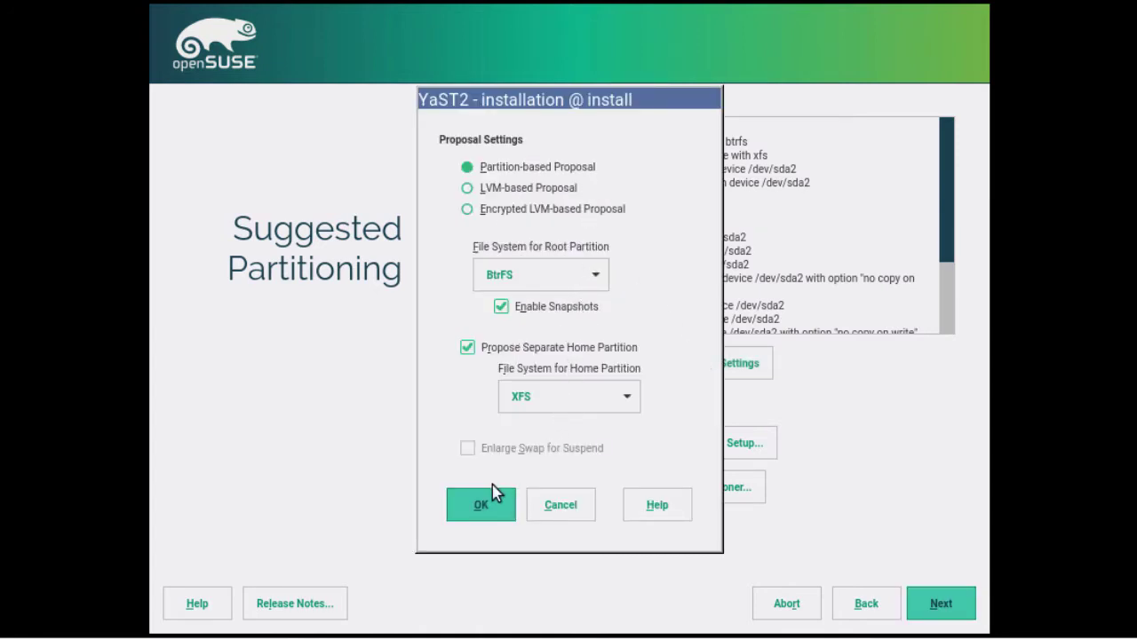
{"action": "left_click", "coordinate": [469, 504]}
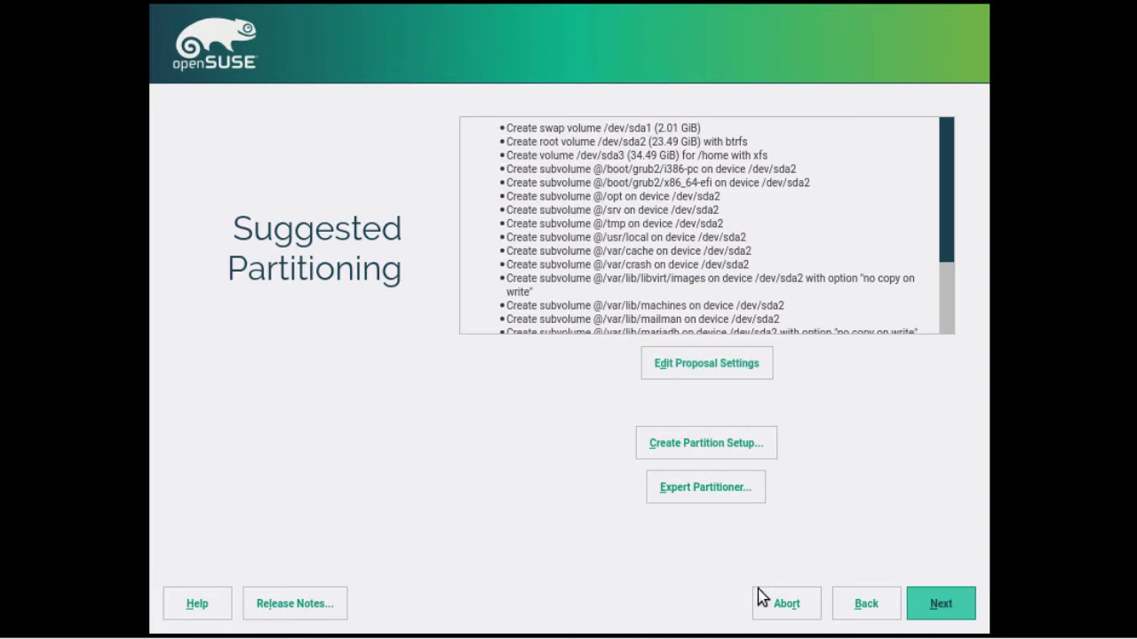
{"action": "left_click", "coordinate": [939, 615]}
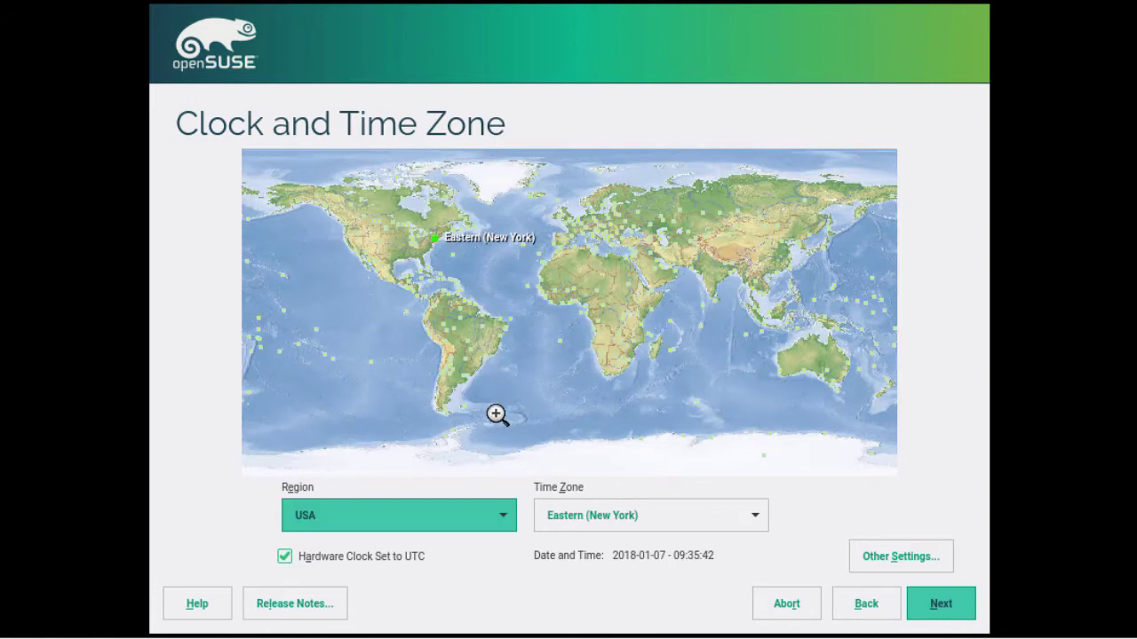
Accept the USA region with the Eastern (New York) time zone, and select Desktop with GNOME as the user interface
{"action": "left_click", "coordinate": [508, 515]}
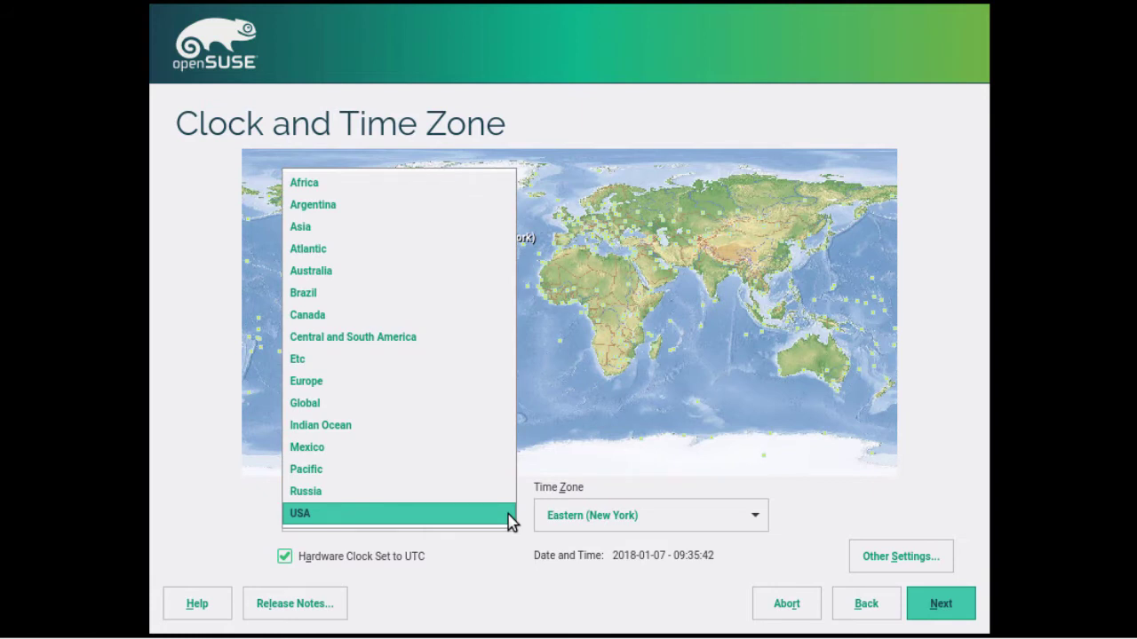
{"action": "left_click", "coordinate": [511, 522]}
{"action": "left_click", "coordinate": [630, 524]}
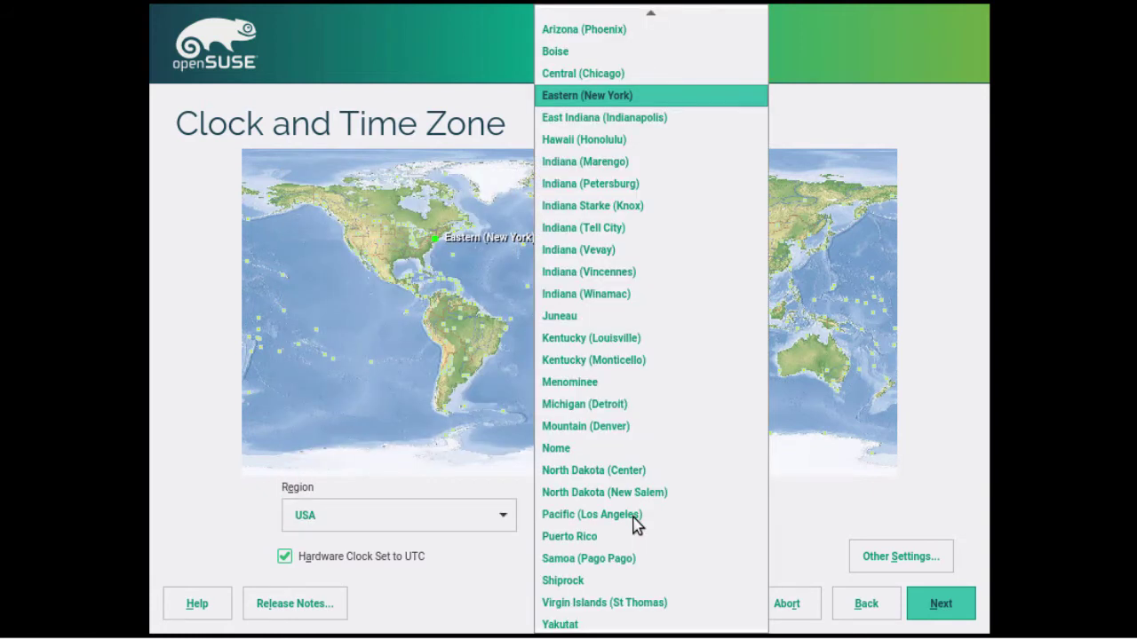
{"action": "key", "text": "Escape"}
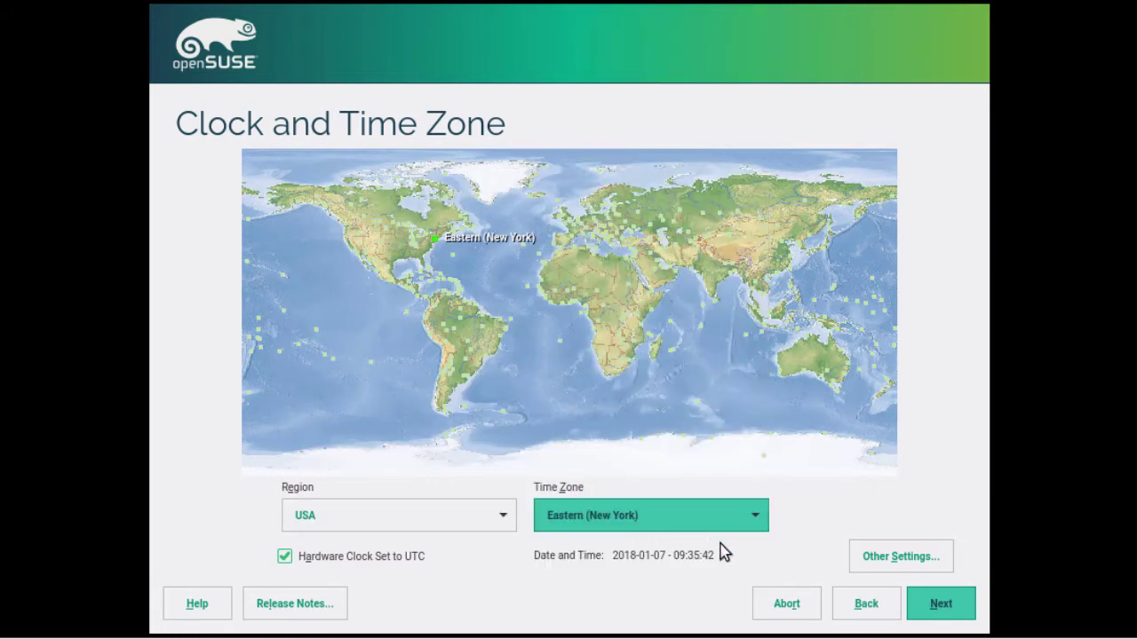
{"action": "left_click", "coordinate": [953, 608]}
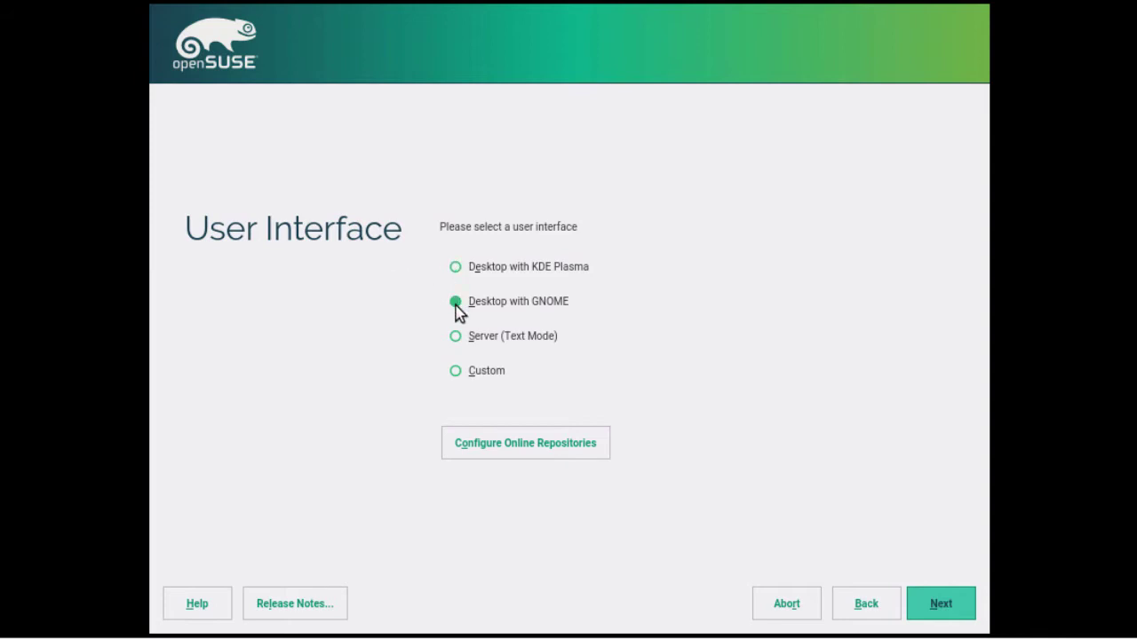
{"action": "left_click", "coordinate": [935, 608]}
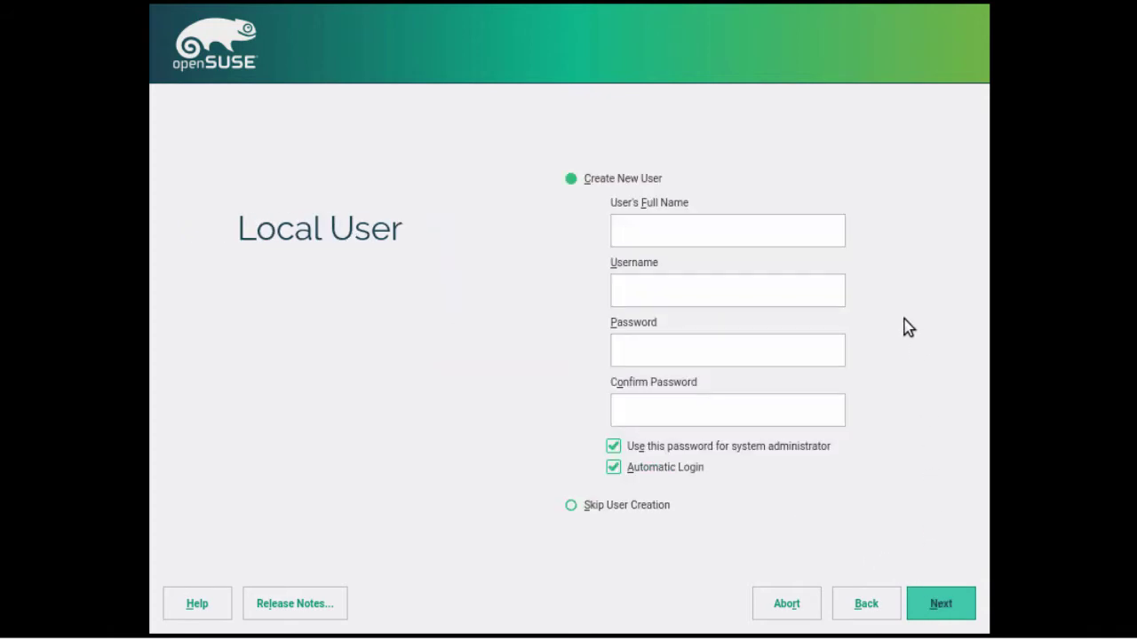
Create the local user with full name, username and confirmed password, and turn off Automatic Login
{"action": "type", "text": "John Smith"}
{"action": "key", "text": "Tab"}
{"action": "type", "text": "j"}
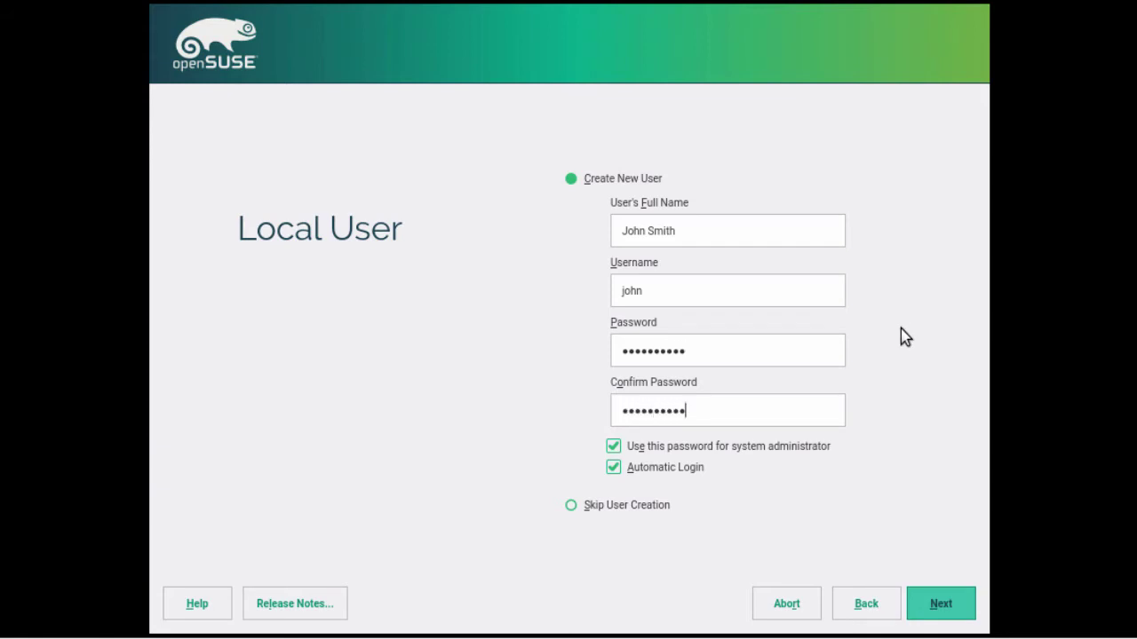
{"action": "left_click", "coordinate": [613, 468]}
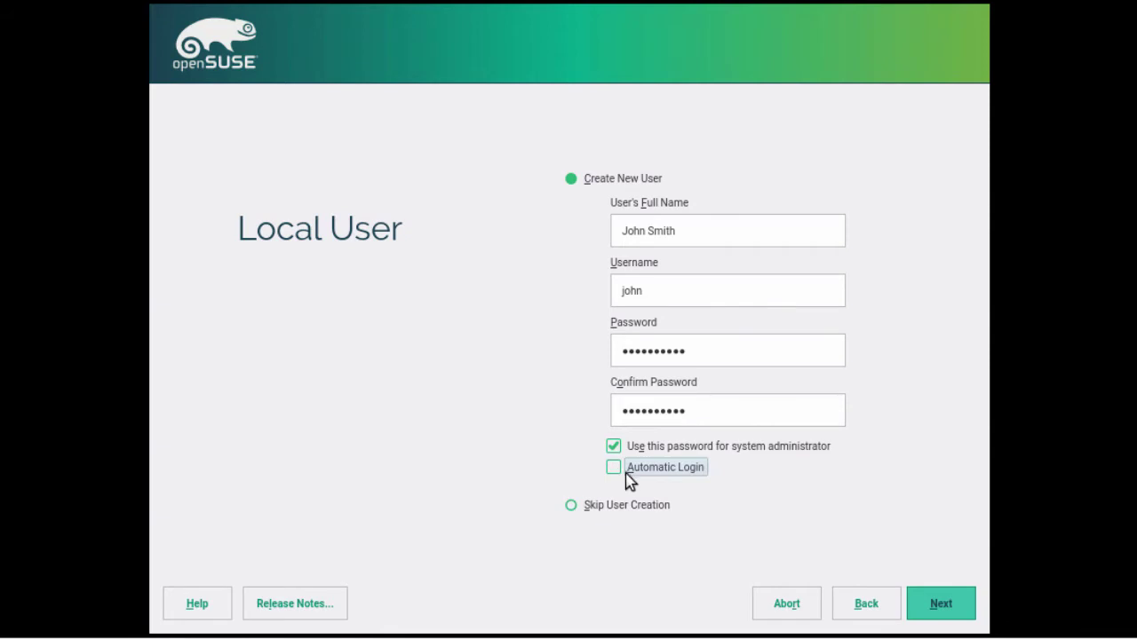
{"action": "left_click", "coordinate": [942, 607]}
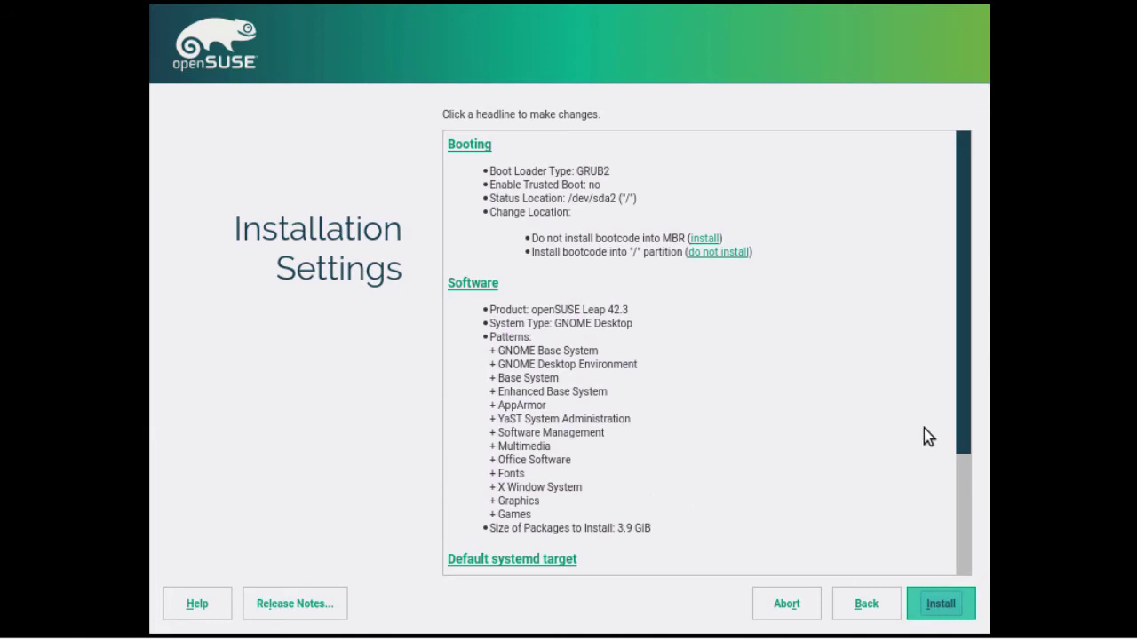
Review the installation settings, confirm the installation, and reboot into openSUSE Leap 42.3
{"action": "left_click_drag", "start_coordinate": [959, 400], "coordinate": [954, 520]}
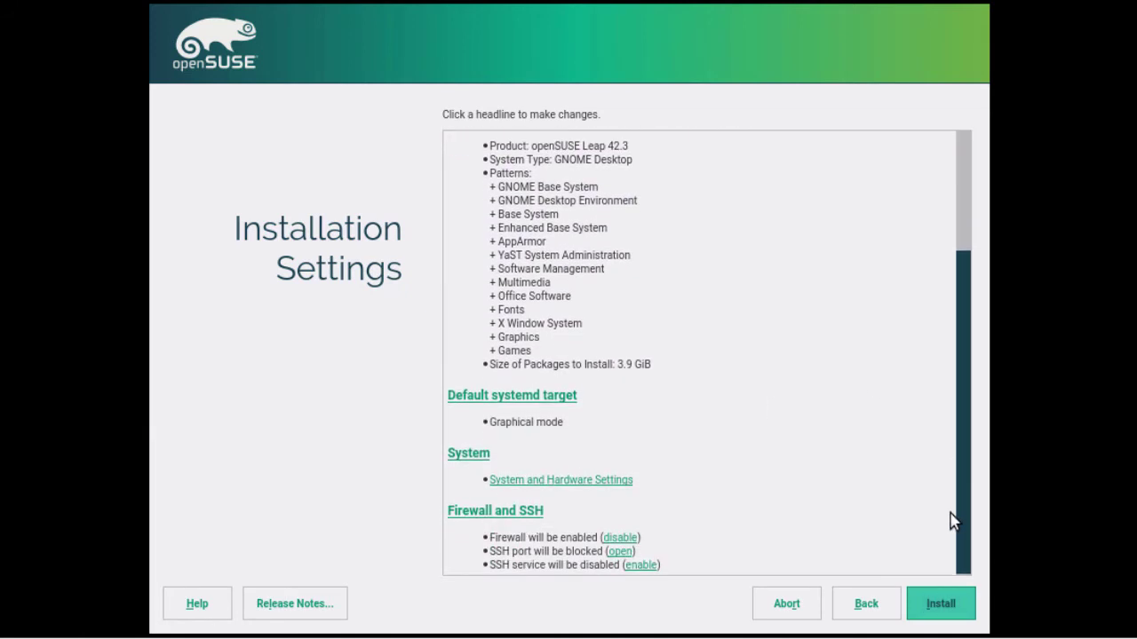
{"action": "left_click", "coordinate": [940, 606]}
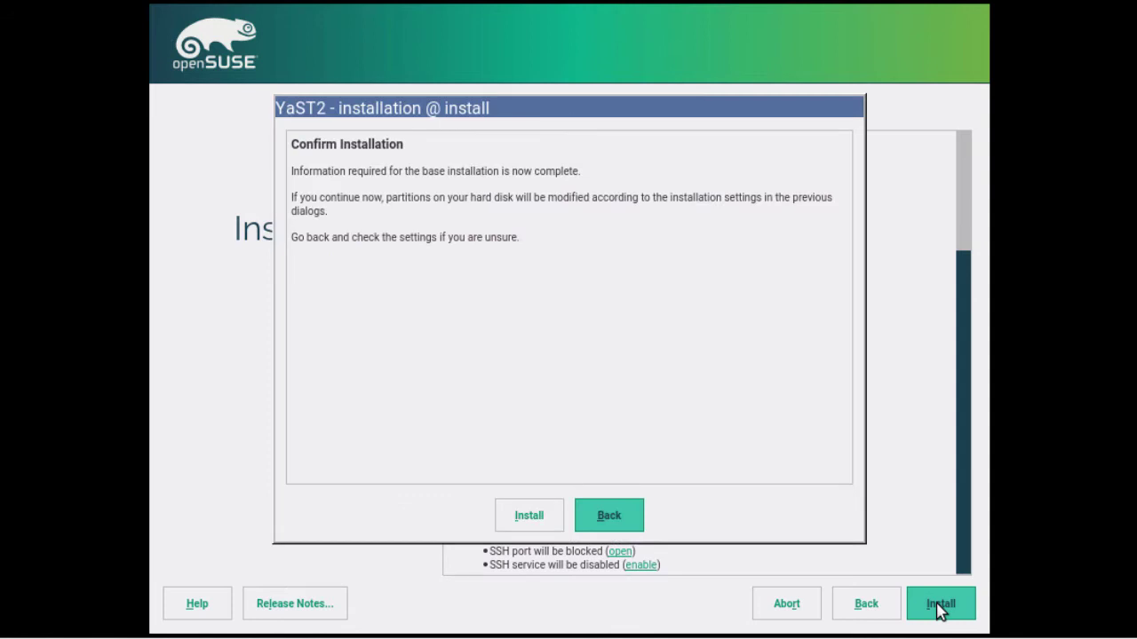
{"action": "left_click", "coordinate": [518, 518]}
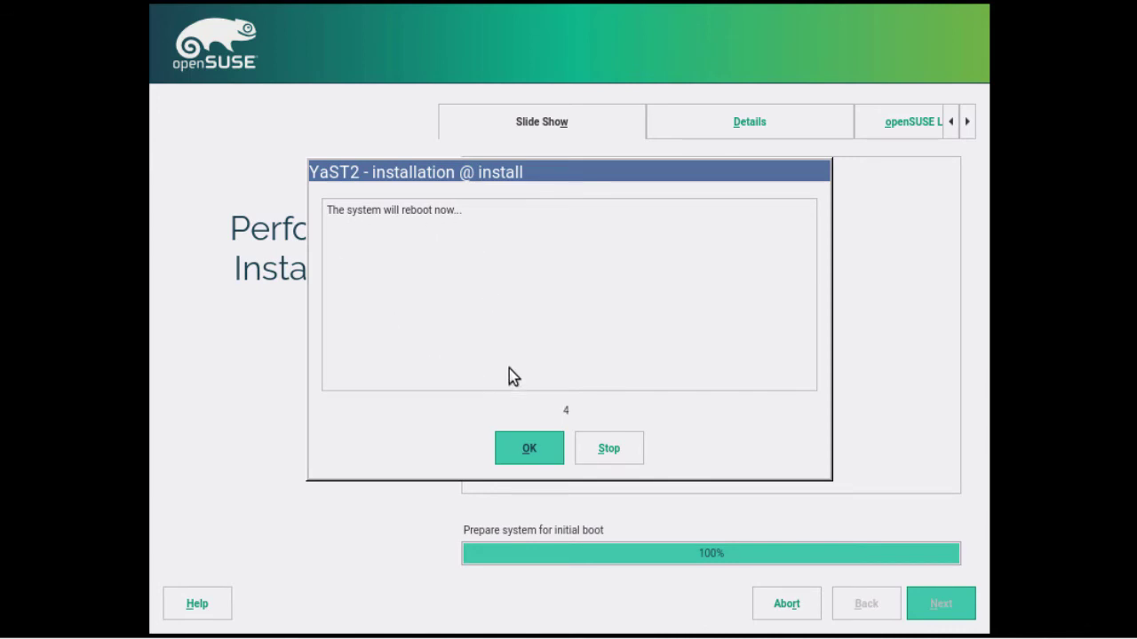
{"action": "left_click", "coordinate": [536, 451]}
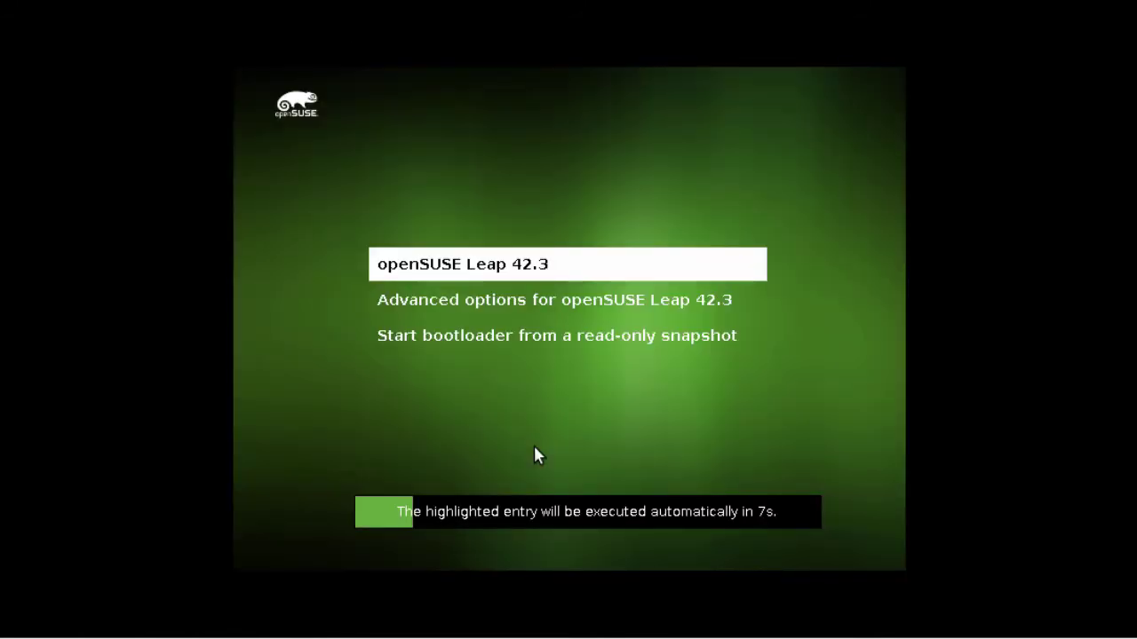
{"action": "key", "text": "Return"}
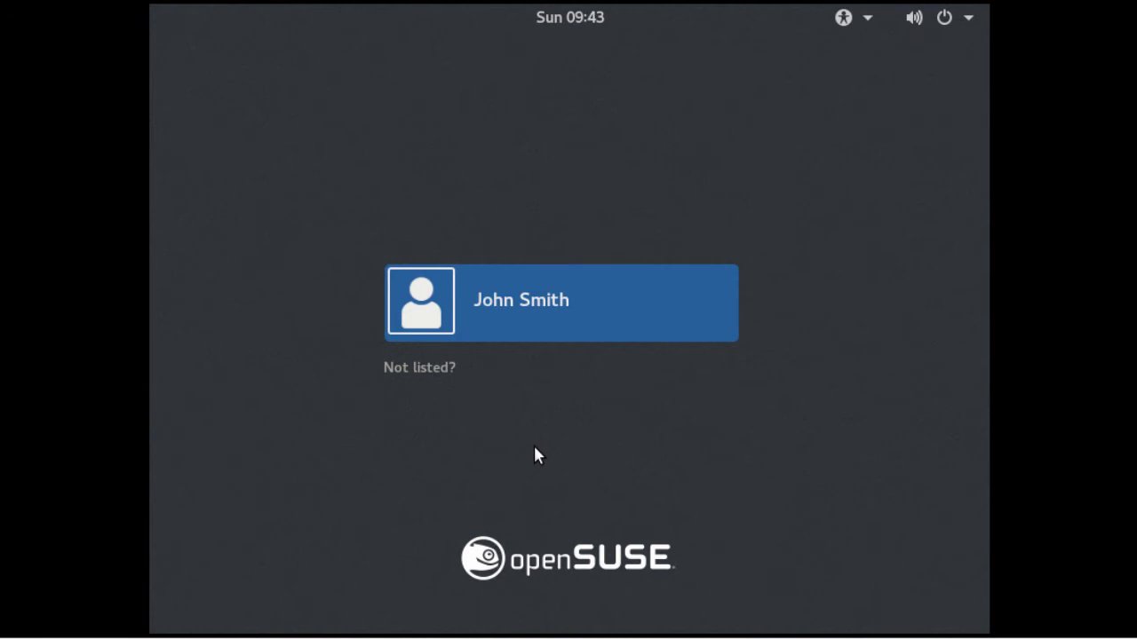
Sign in to the newly created user account with its password
{"action": "left_click", "coordinate": [577, 318]}
{"action": "type", "text": "•••••••••"}
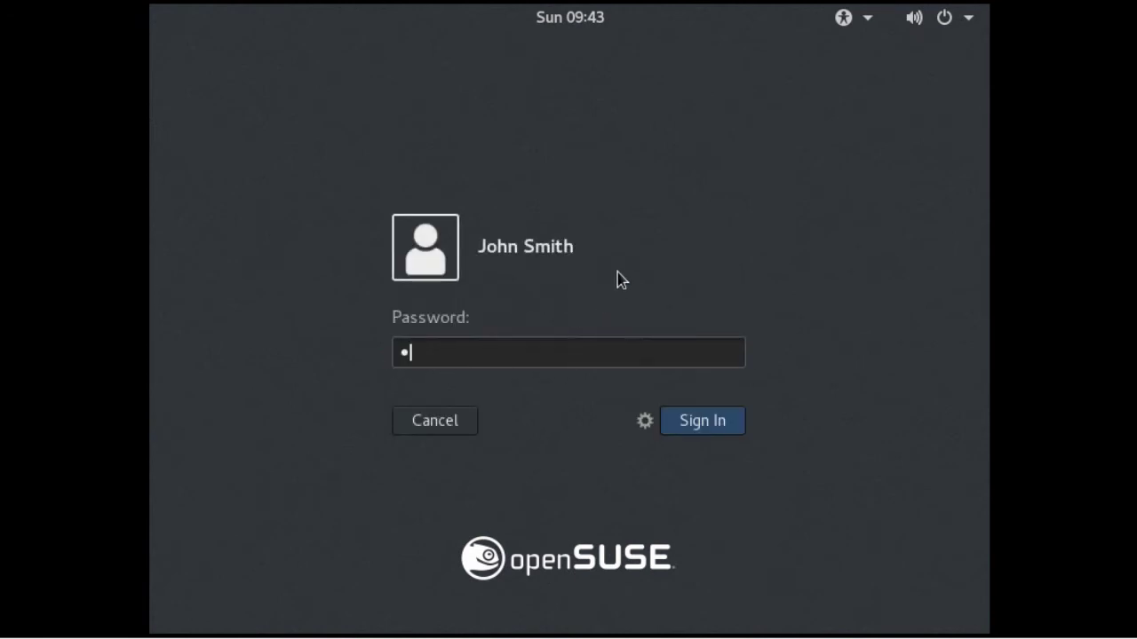
{"action": "type", "text": "•"}
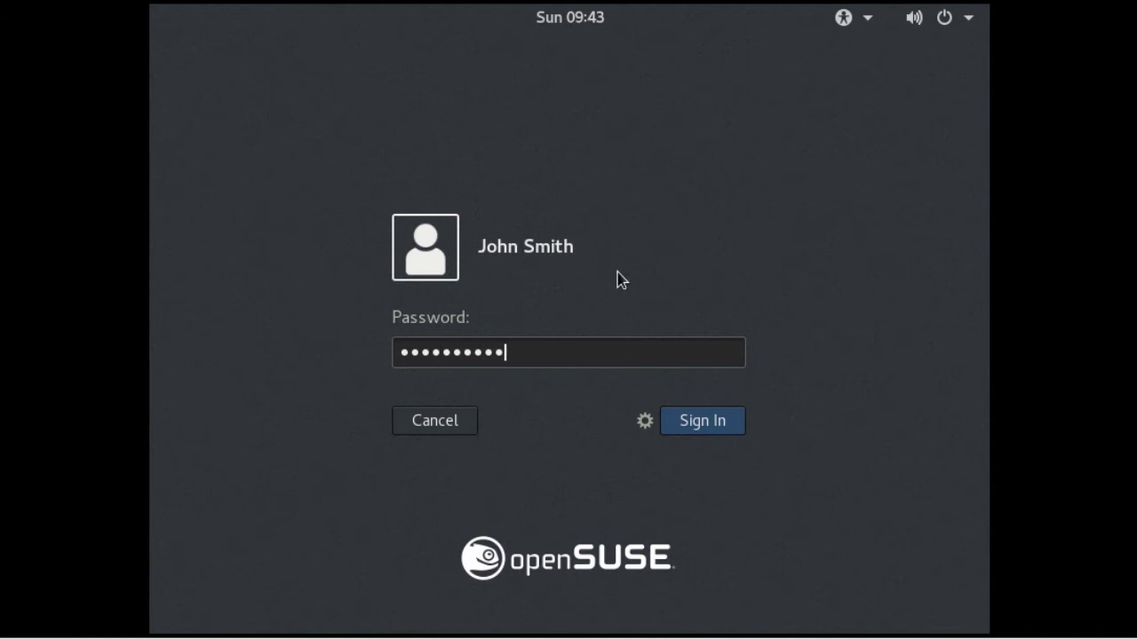
{"action": "left_click", "coordinate": [699, 421]}
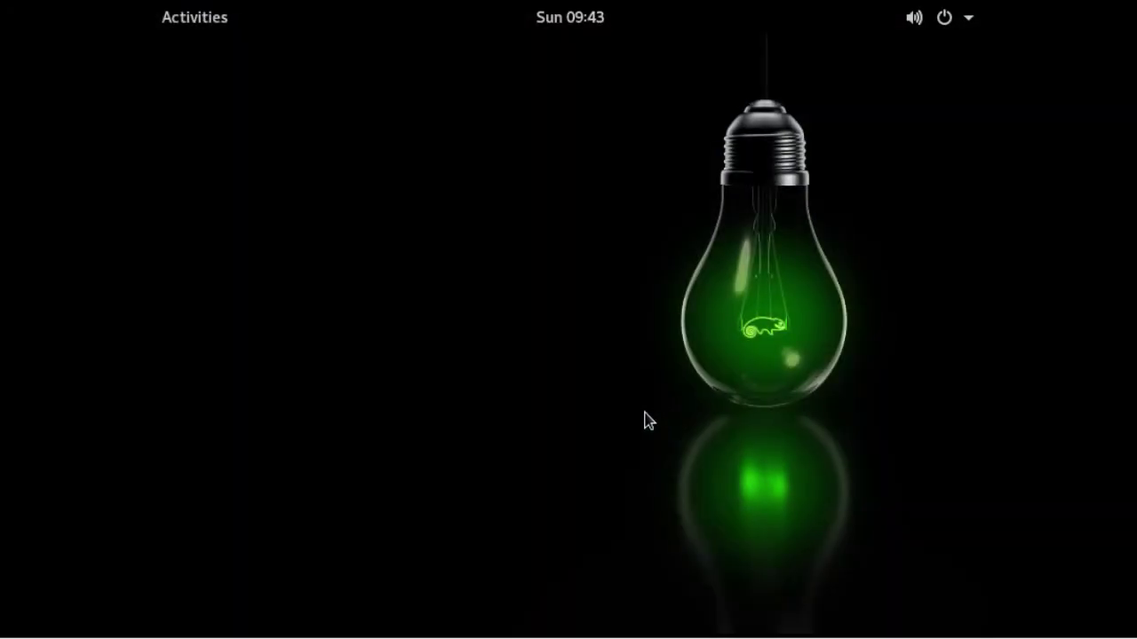
Fit the guest display to the virtual machine window with Fit Guest Now and dismiss the software updates notification
{"action": "left_click", "coordinate": [195, 25]}
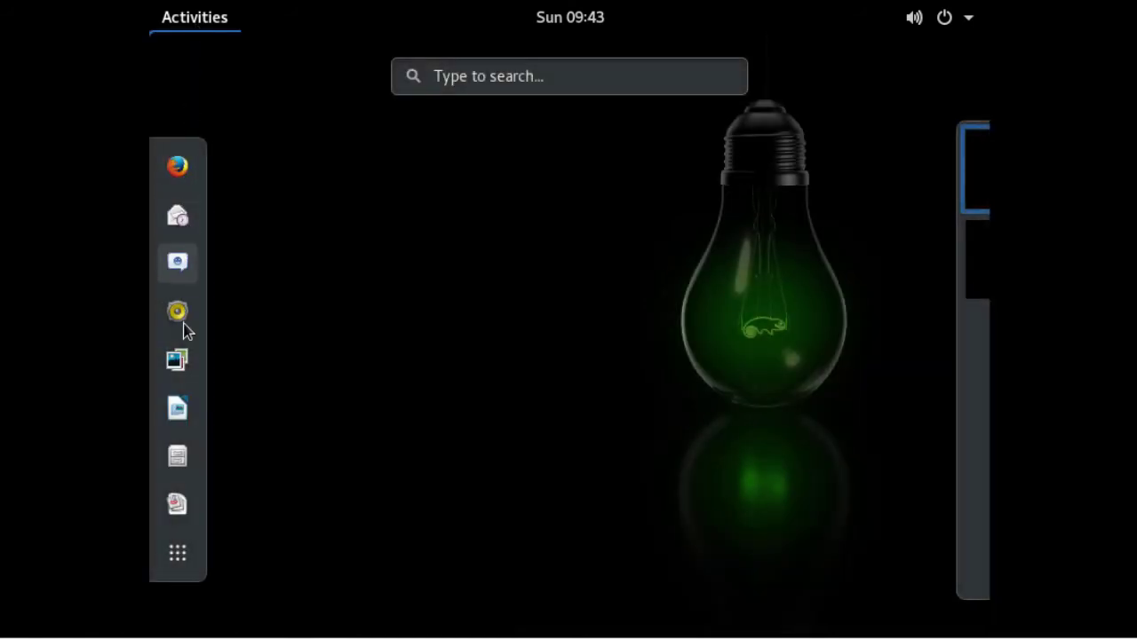
{"action": "left_click", "coordinate": [596, 359]}
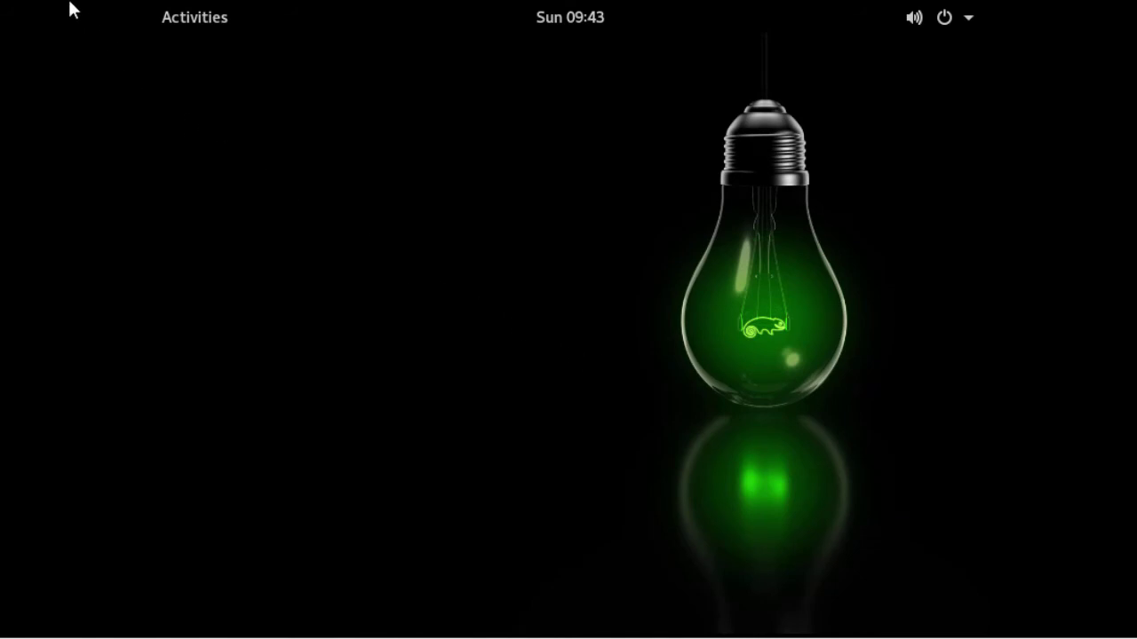
{"action": "left_click", "coordinate": [7, 0]}
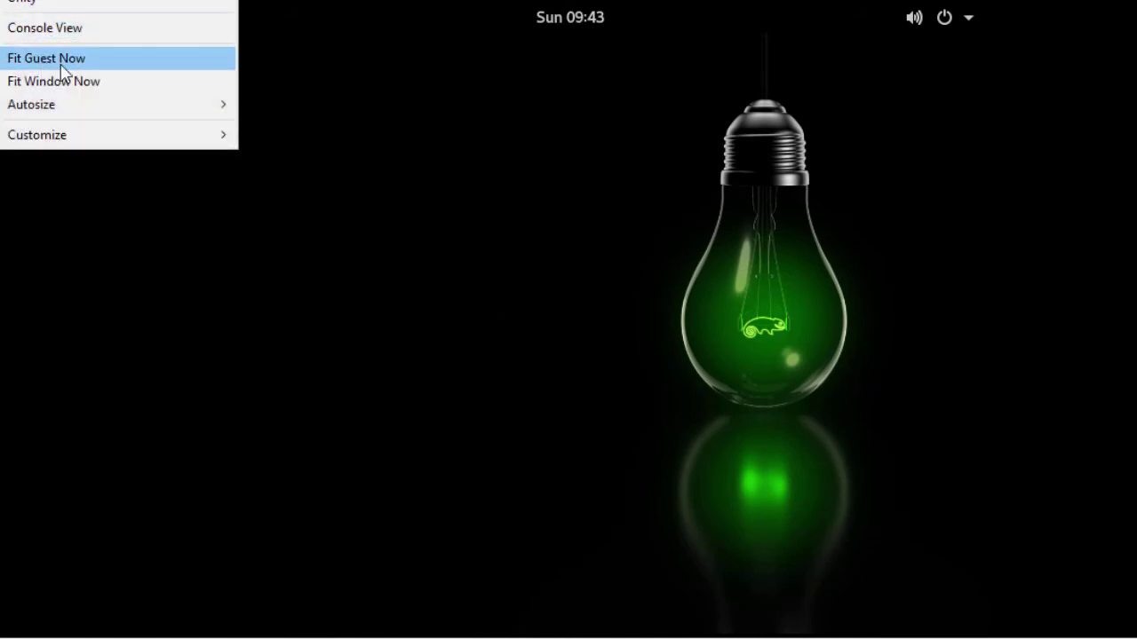
{"action": "left_click", "coordinate": [102, 62]}
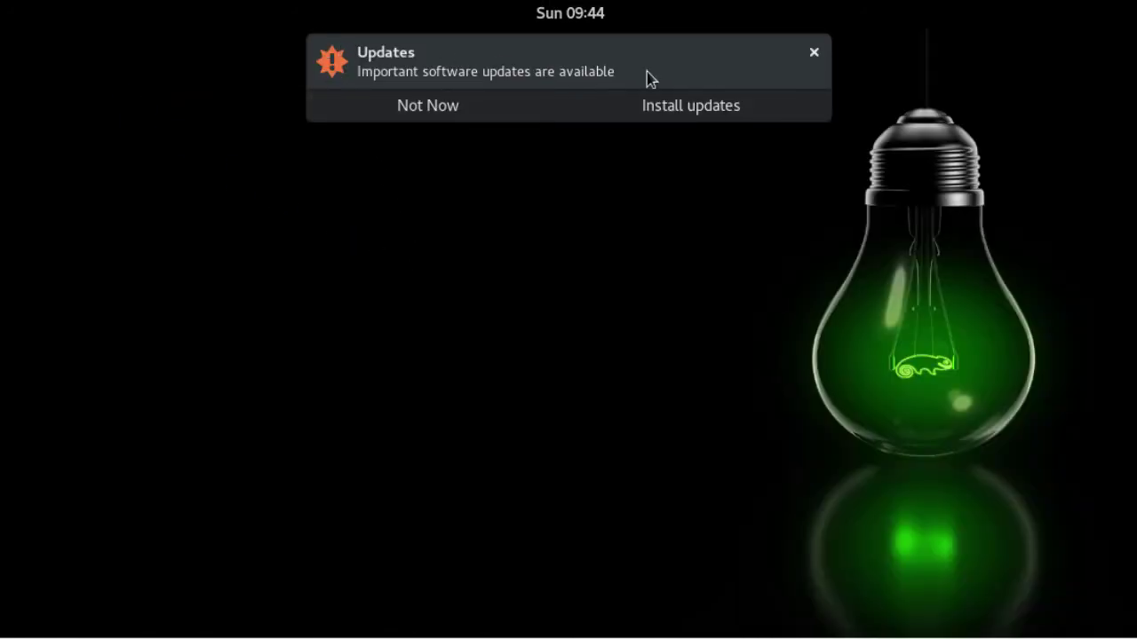
{"action": "left_click", "coordinate": [813, 55]}
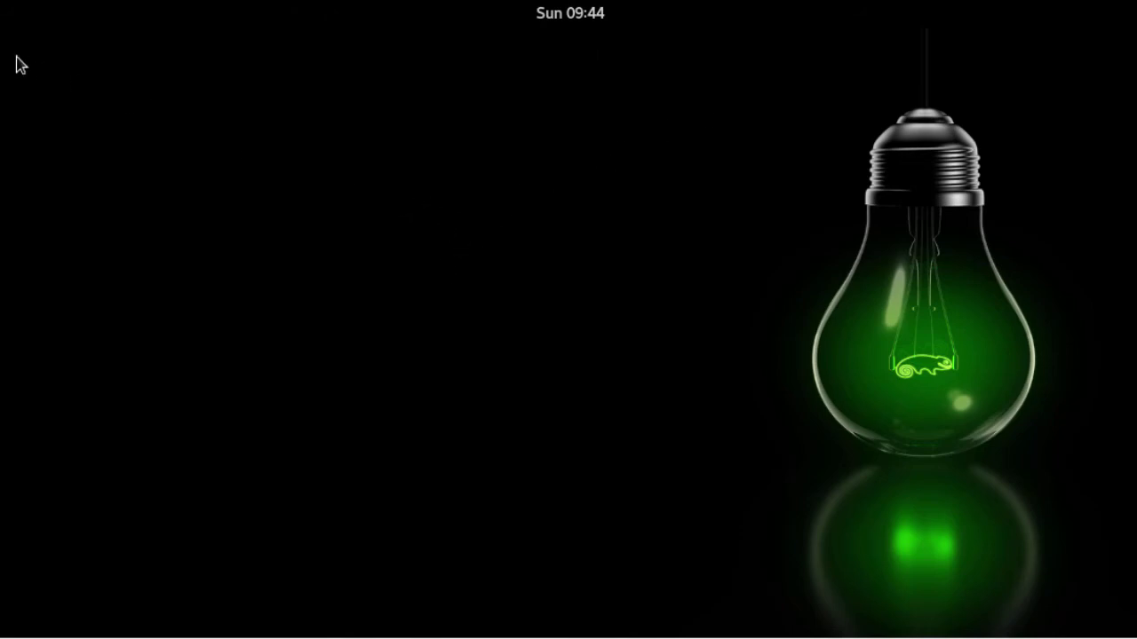
Open the Home folder in the file manager and paste FileFromHost.txt copied from the host
{"action": "mouse_move", "coordinate": [1, 1]}
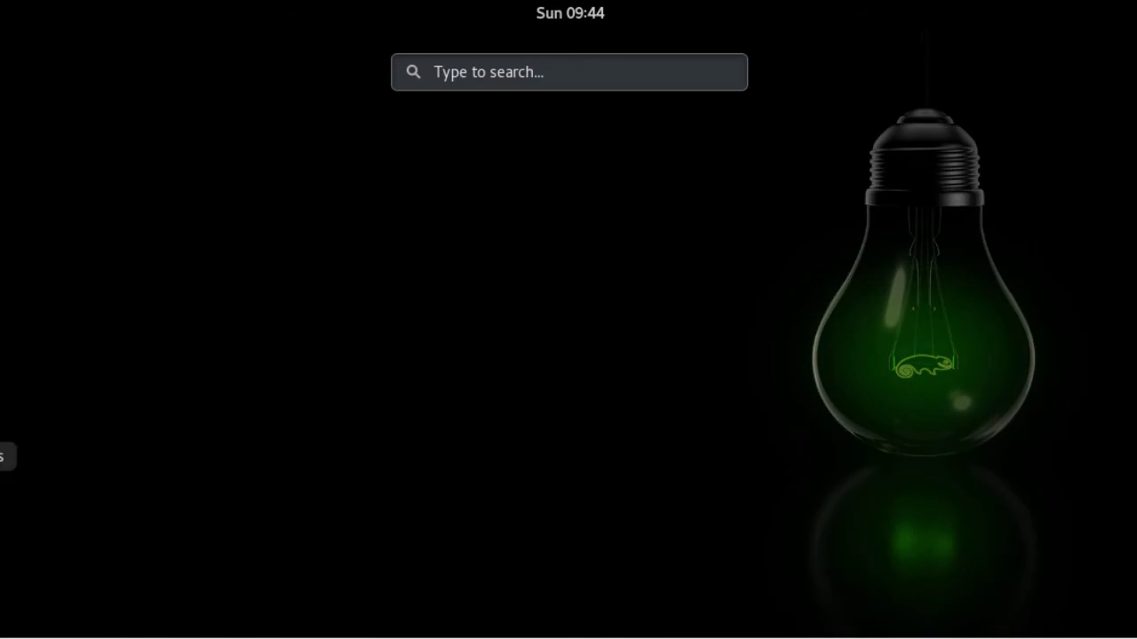
{"action": "left_click", "coordinate": [2, 458]}
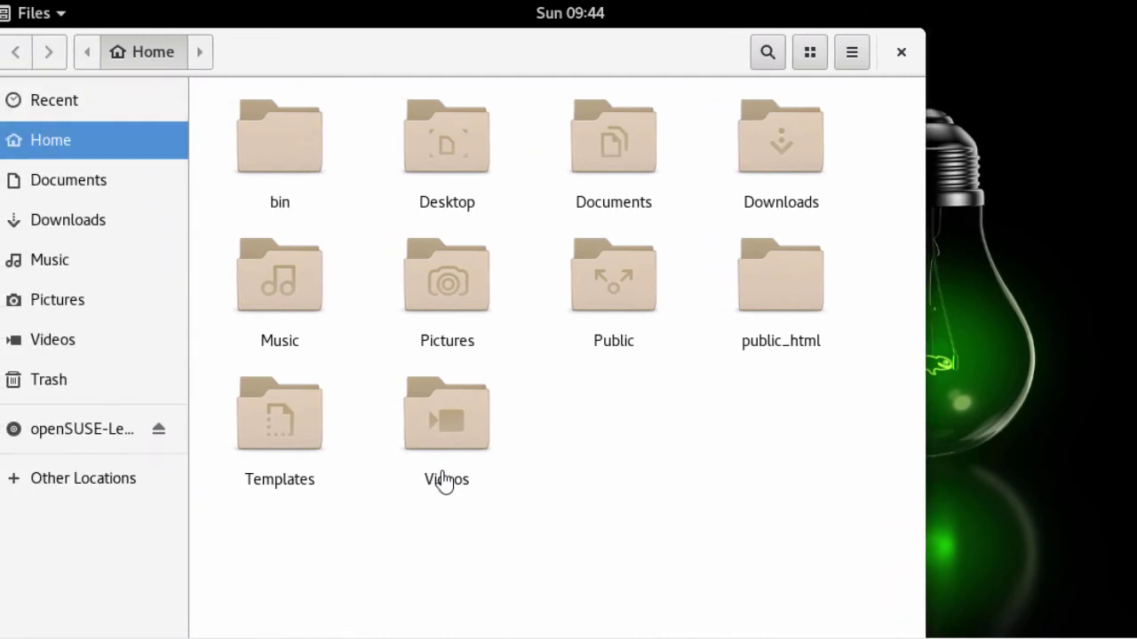
{"action": "right_click", "coordinate": [634, 411]}
{"action": "left_click", "coordinate": [698, 459]}
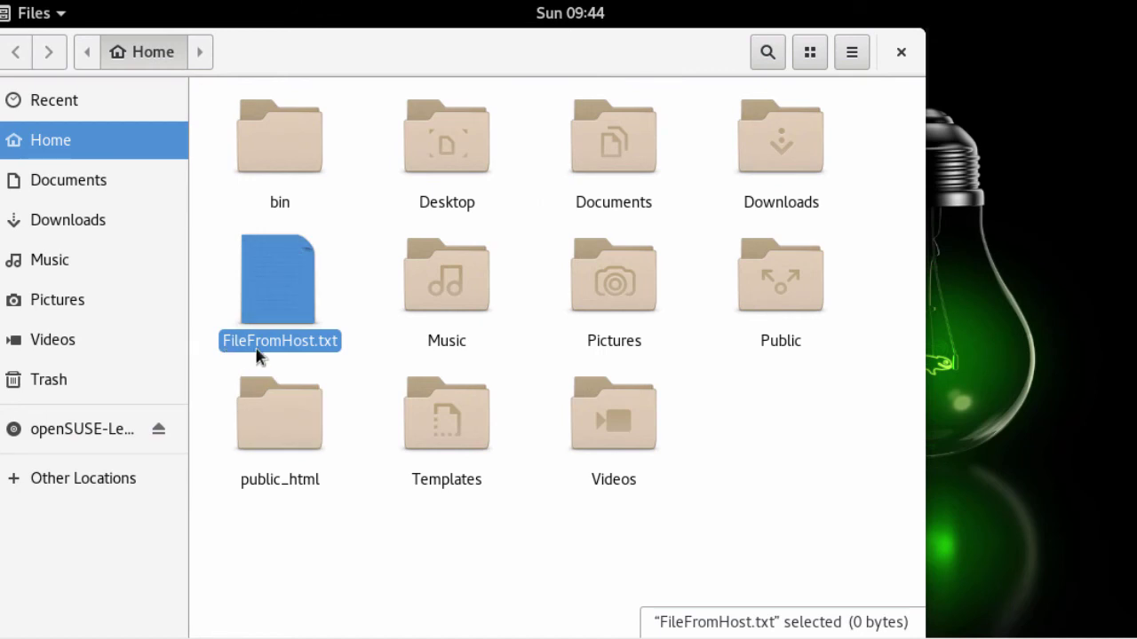
Open FileFromHost.txt from the Home folder with Text Editor instead of the default application
{"action": "right_click", "coordinate": [278, 295]}
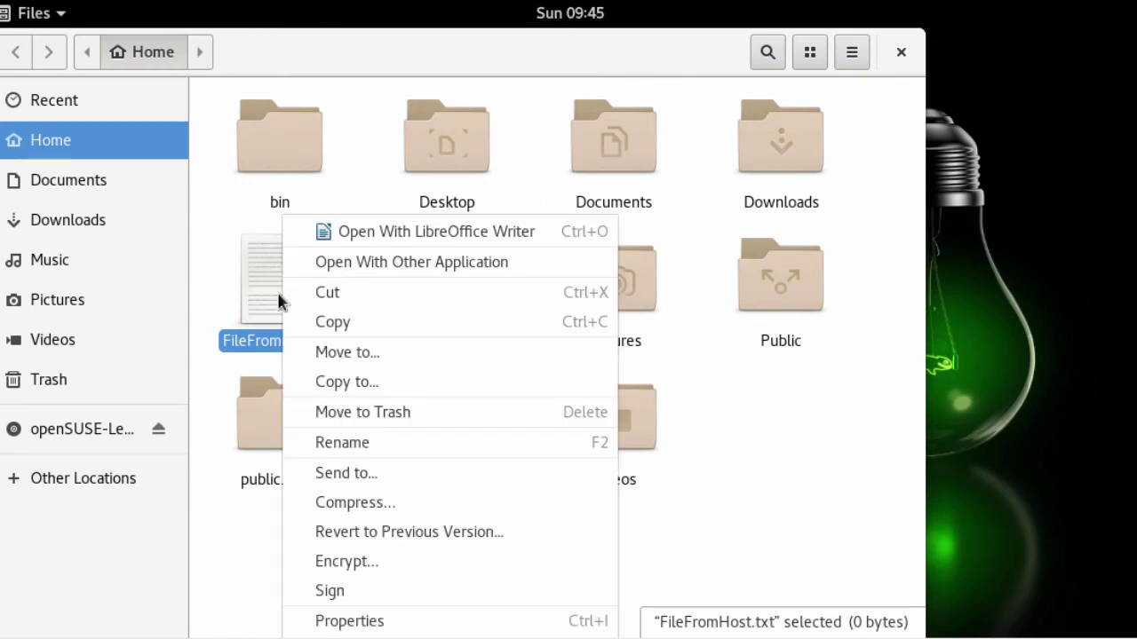
{"action": "left_click", "coordinate": [399, 279]}
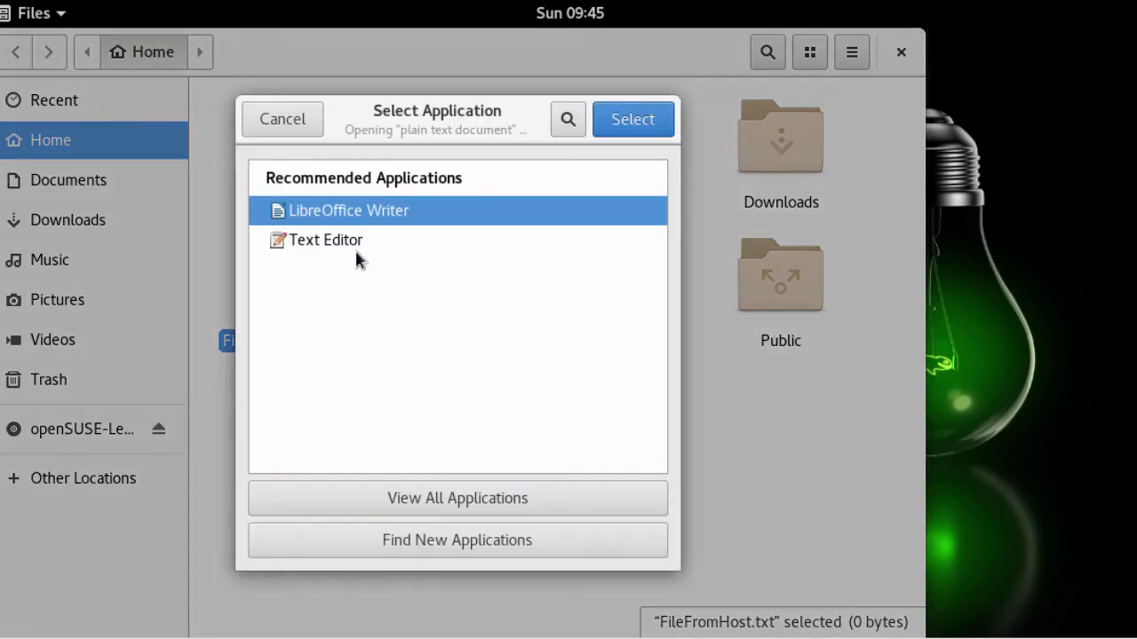
{"action": "left_click", "coordinate": [353, 252]}
{"action": "left_click", "coordinate": [645, 133]}
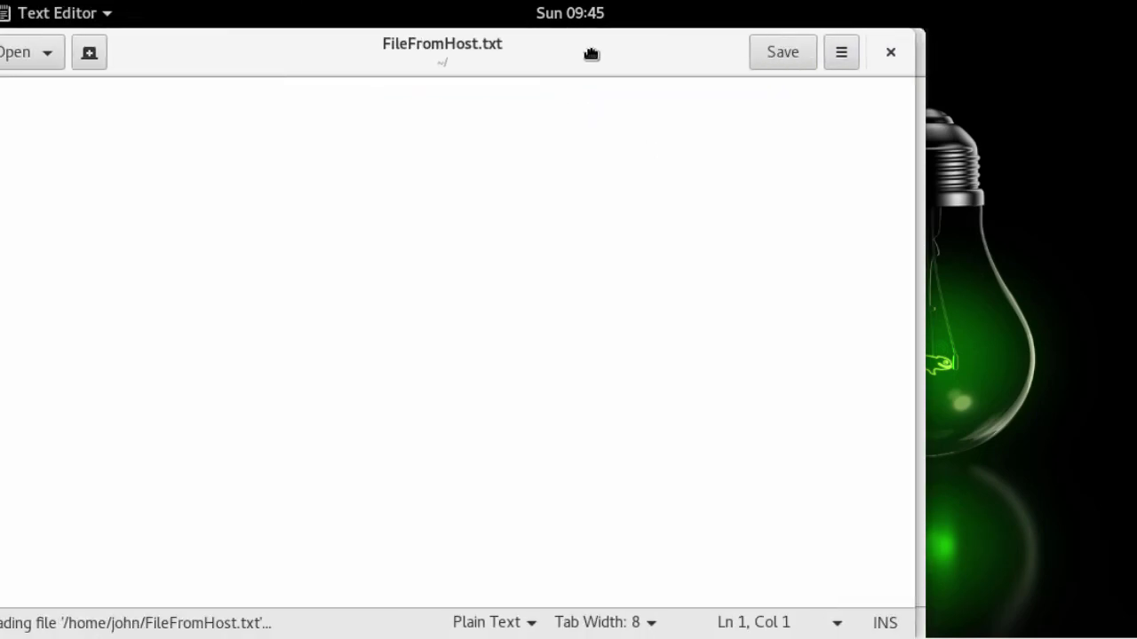
Paste the text copied from the host clipboard into FileFromHost.txt to test clipboard sharing
{"action": "right_click", "coordinate": [399, 150]}
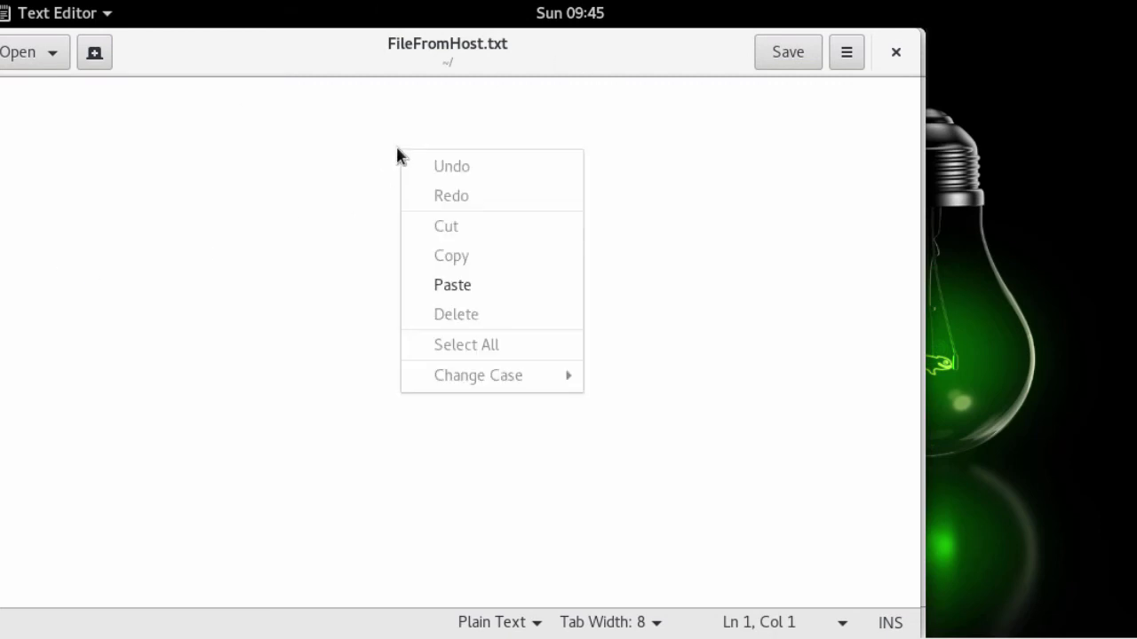
{"action": "left_click", "coordinate": [431, 291]}
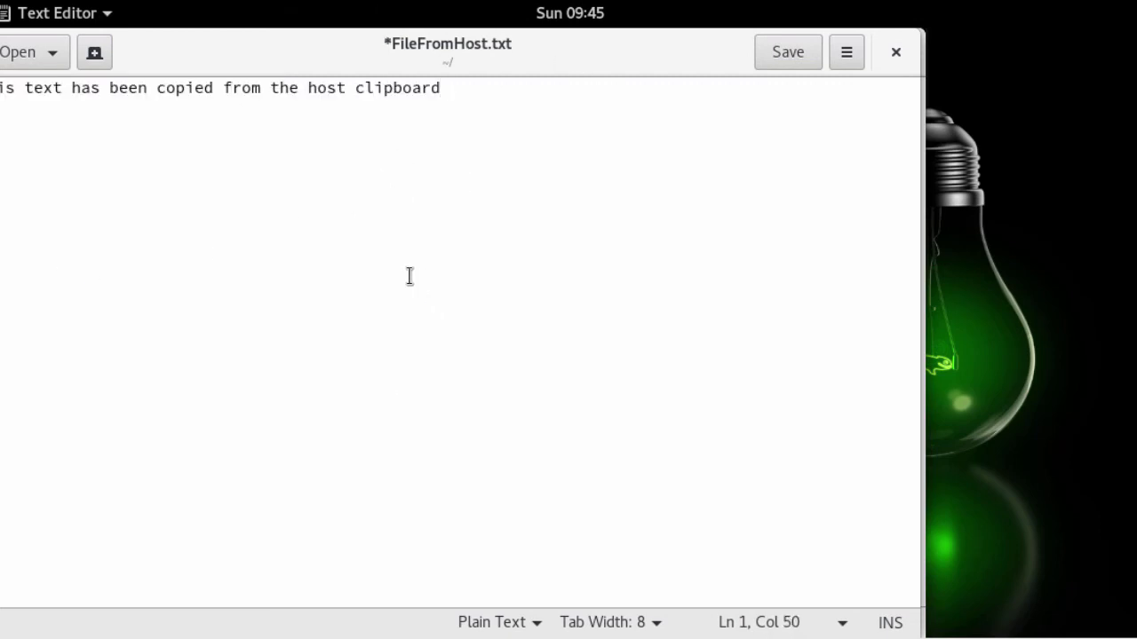
{"action": "left_click_drag", "start_coordinate": [2, 88], "coordinate": [444, 89]}
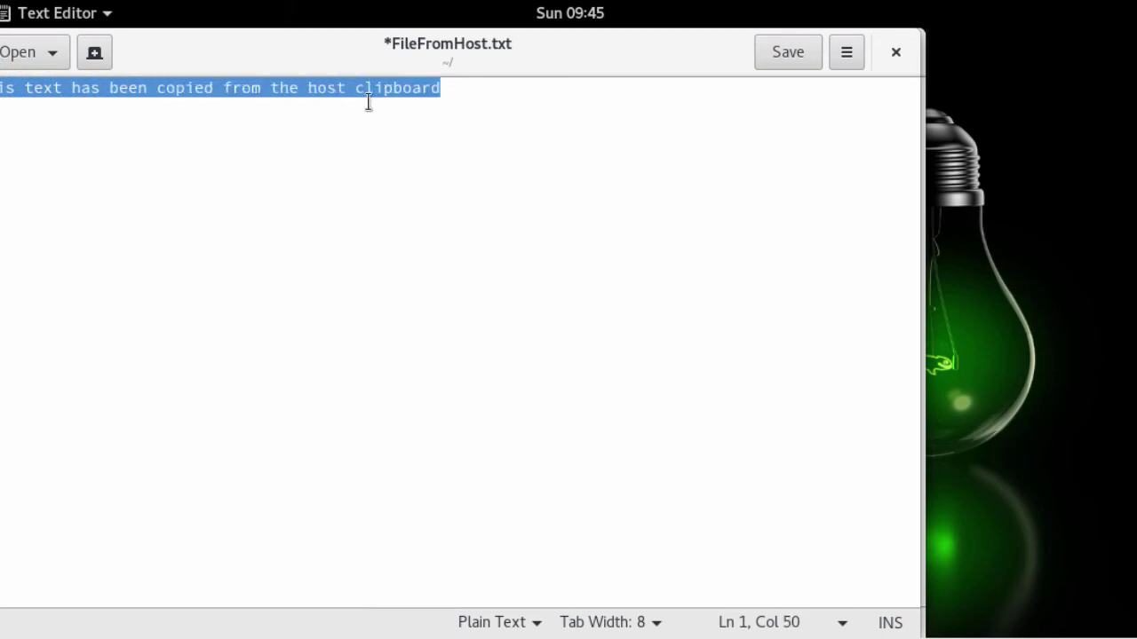
{"action": "left_click", "coordinate": [511, 108]}
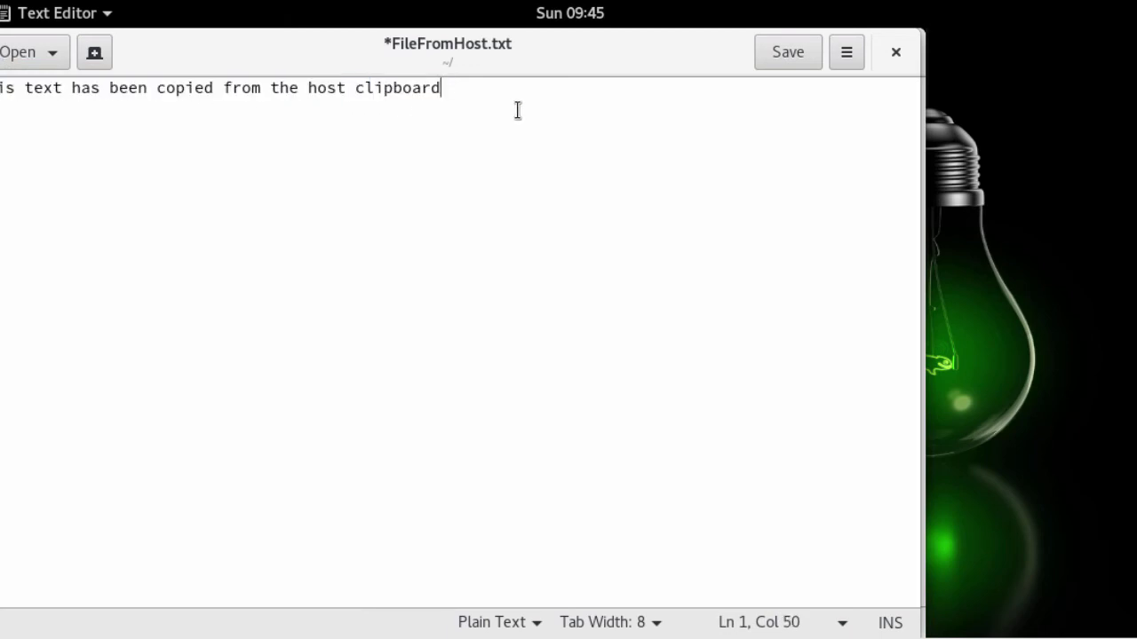
Close FileFromHost.txt without saving the changes and close the file manager window
{"action": "left_click", "coordinate": [899, 53]}
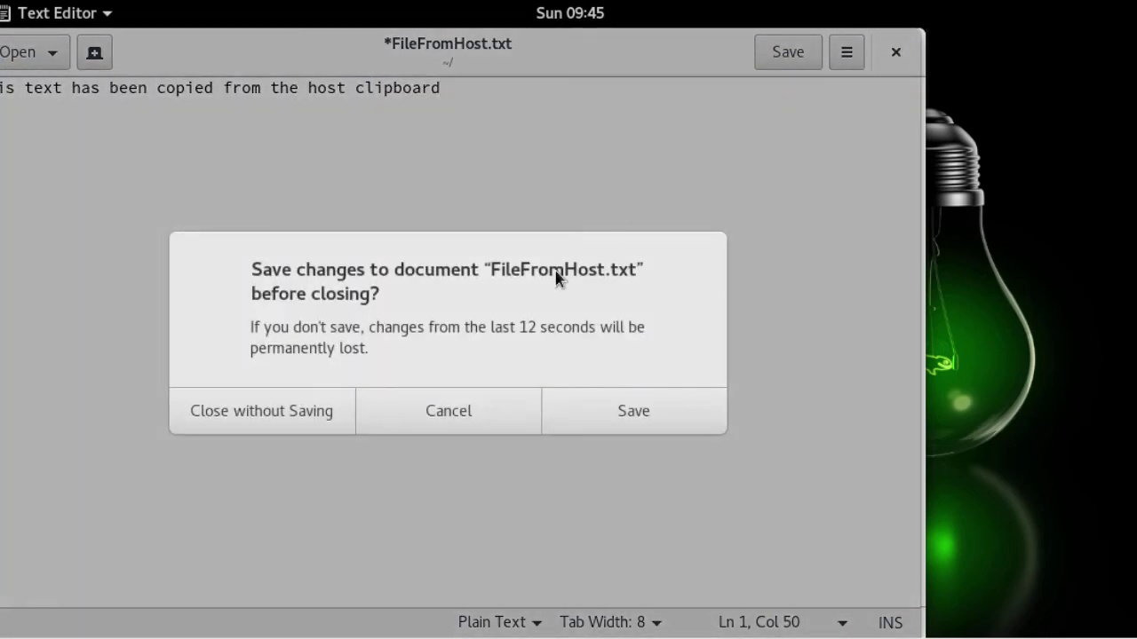
{"action": "left_click", "coordinate": [305, 407]}
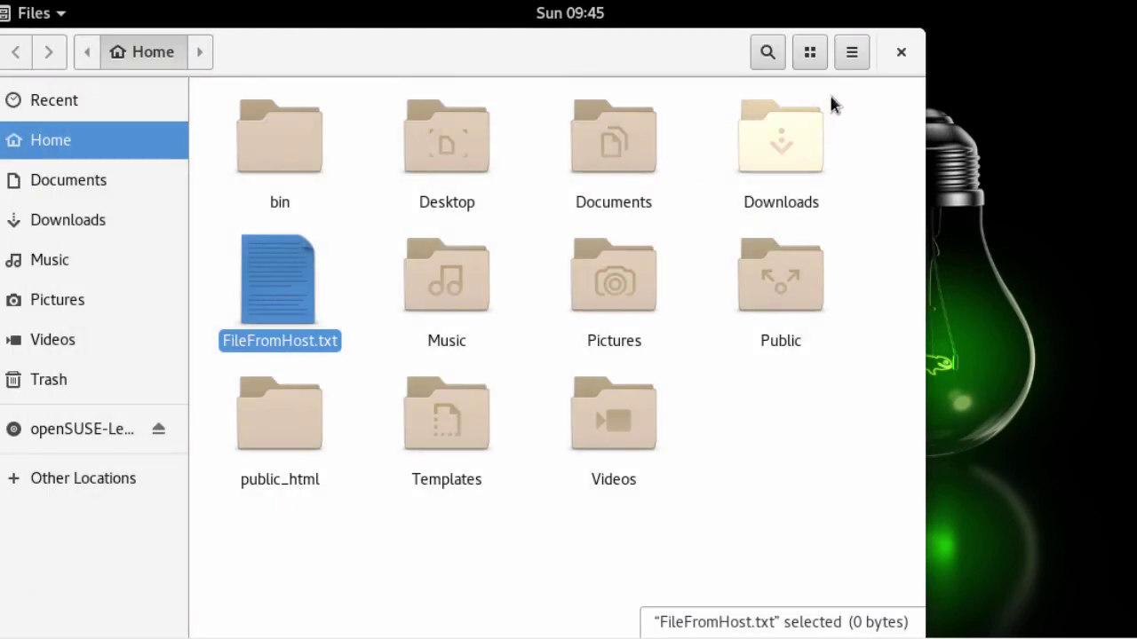
{"action": "left_click", "coordinate": [893, 51]}
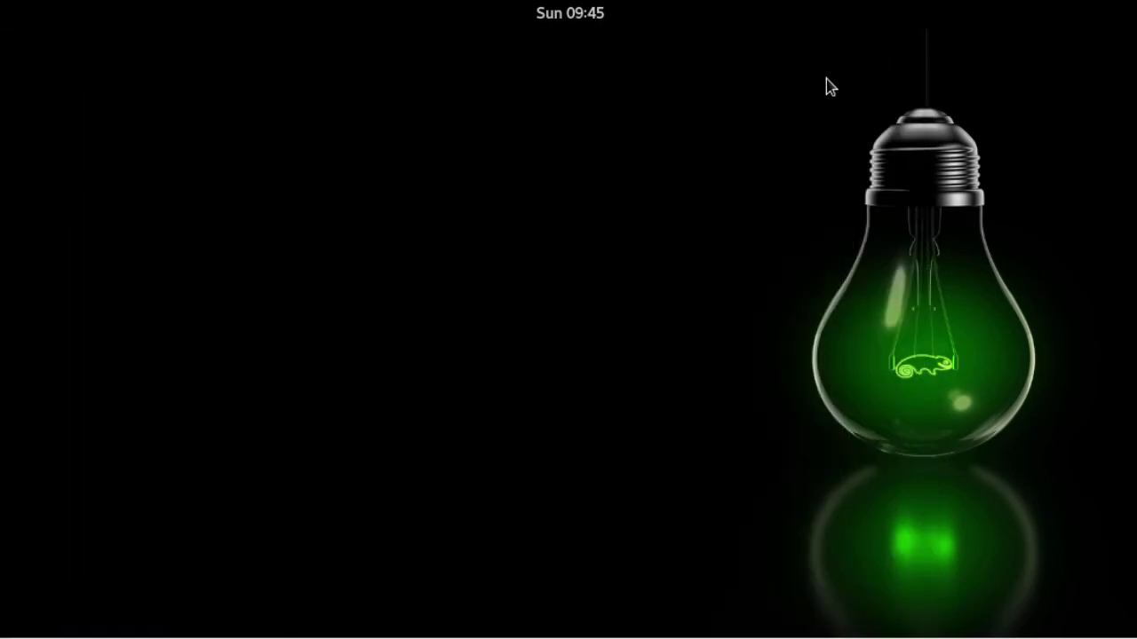
Search for and open Terminal, enlarge its text one level, and reposition the window so it fits on the desktop
{"action": "key", "text": "super"}
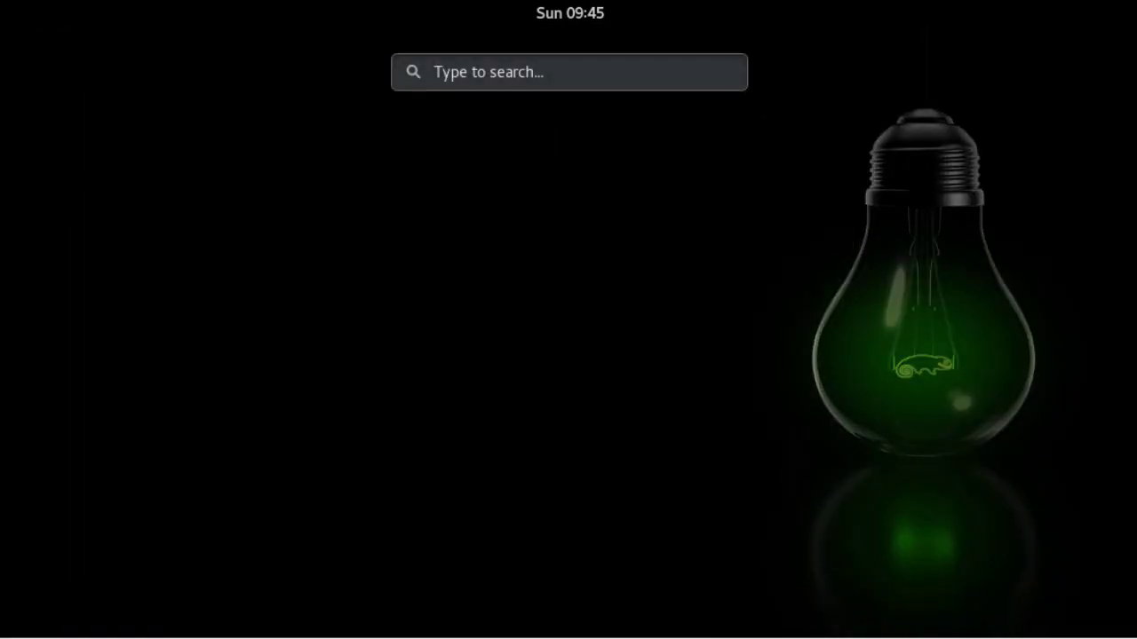
{"action": "left_click", "coordinate": [635, 78]}
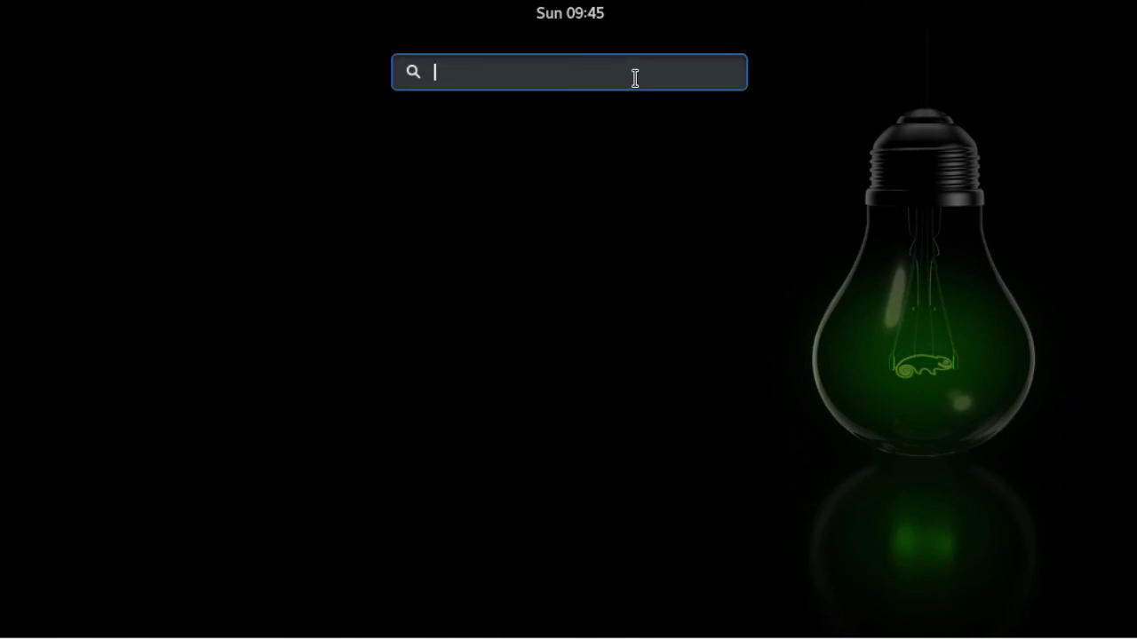
{"action": "type", "text": "terminal"}
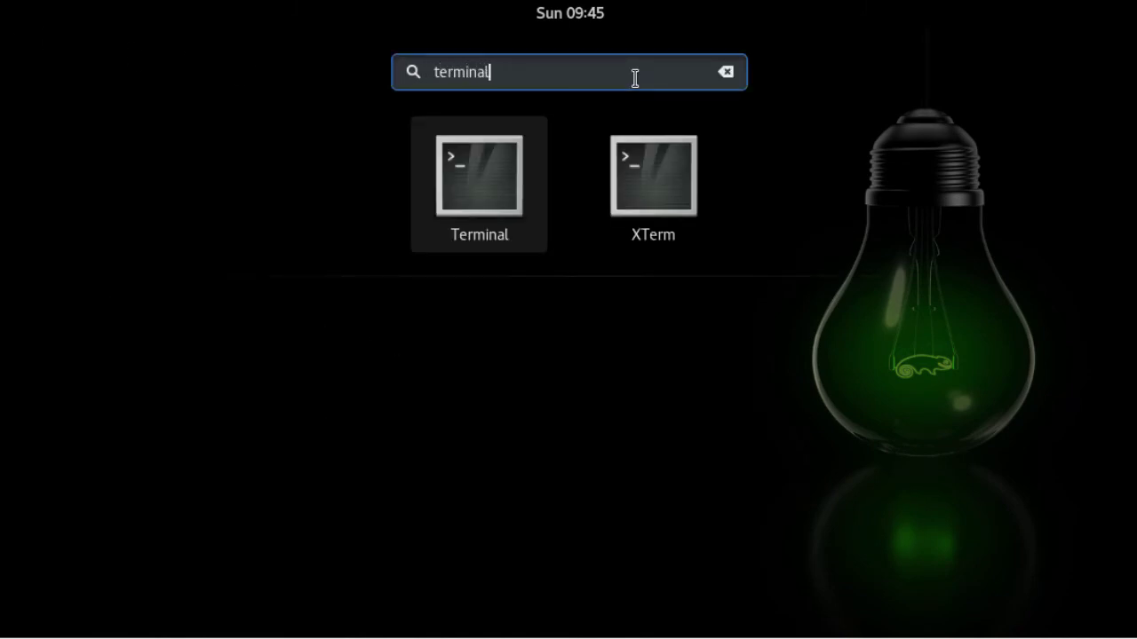
{"action": "left_click", "coordinate": [469, 175]}
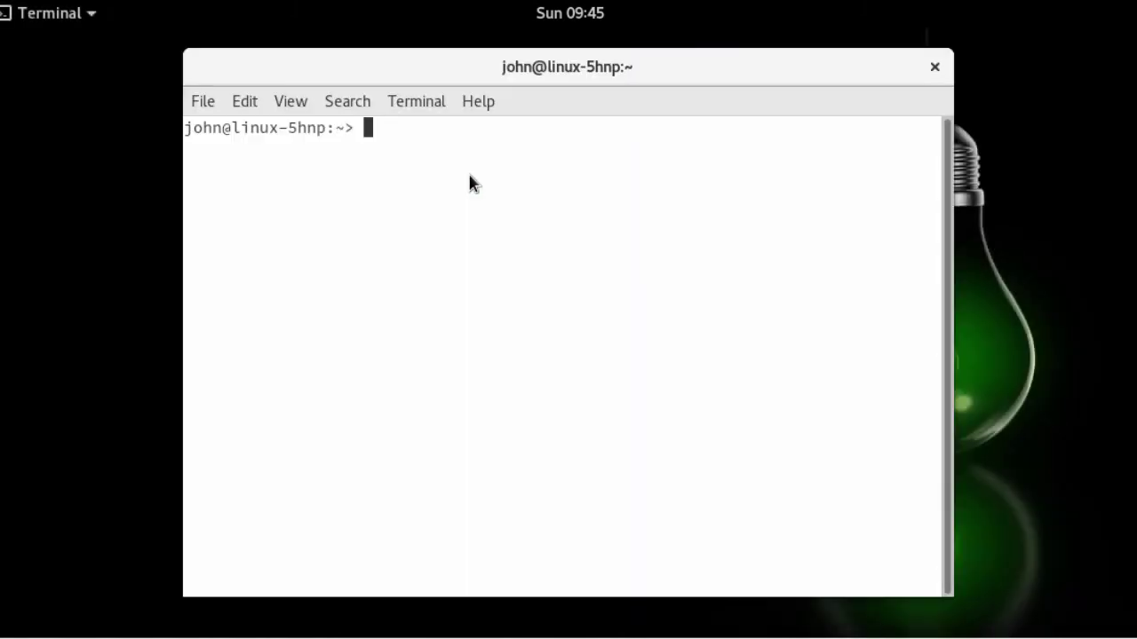
{"action": "key", "text": "ctrl+plus"}
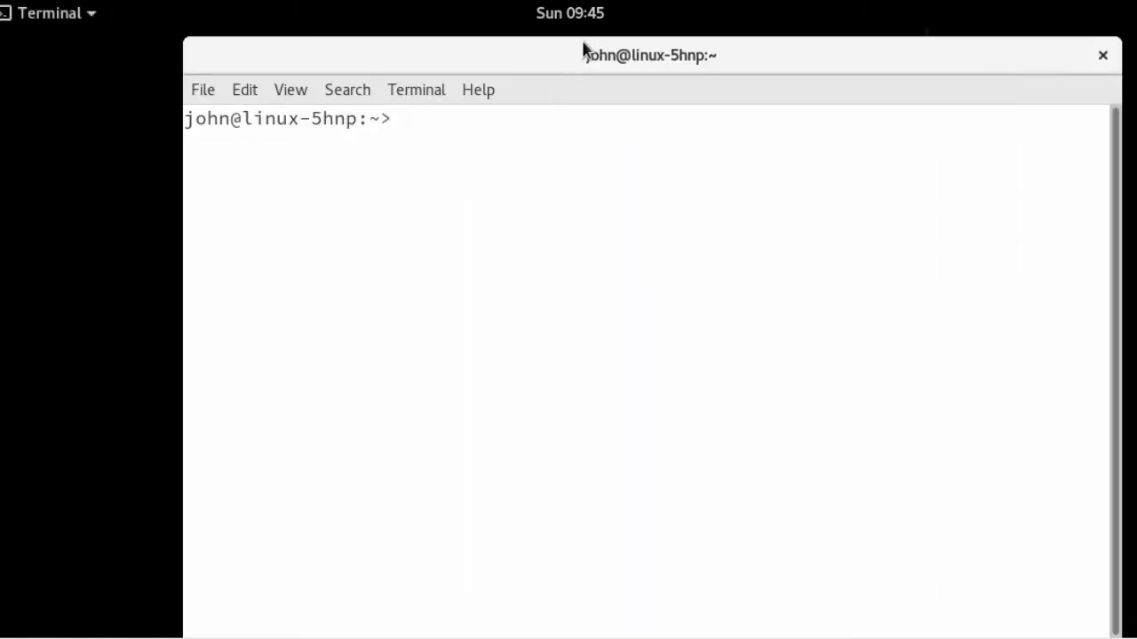
{"action": "left_click_drag", "start_coordinate": [586, 40], "coordinate": [390, 53]}
{"action": "left_click_drag", "start_coordinate": [936, 242], "coordinate": [1108, 243]}
Run hostnamectl in the terminal and highlight the Operating System line of its output
{"action": "key", "text": "Return"}
{"action": "type", "text": "hostnamectl"}
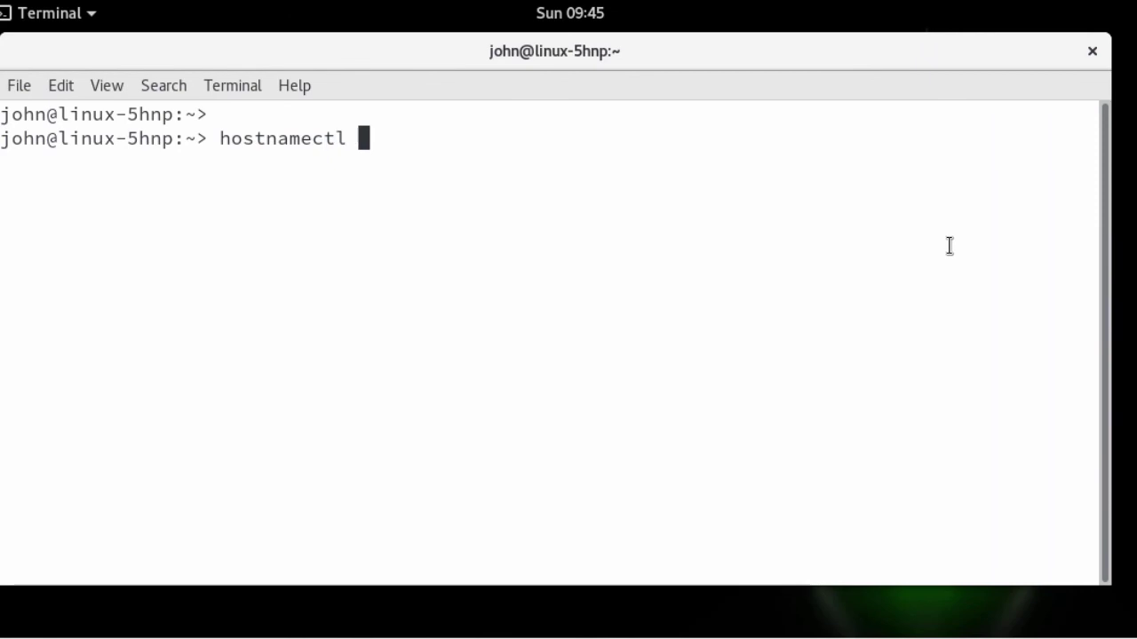
{"action": "key", "text": "Return"}
{"action": "key", "text": "Return"}
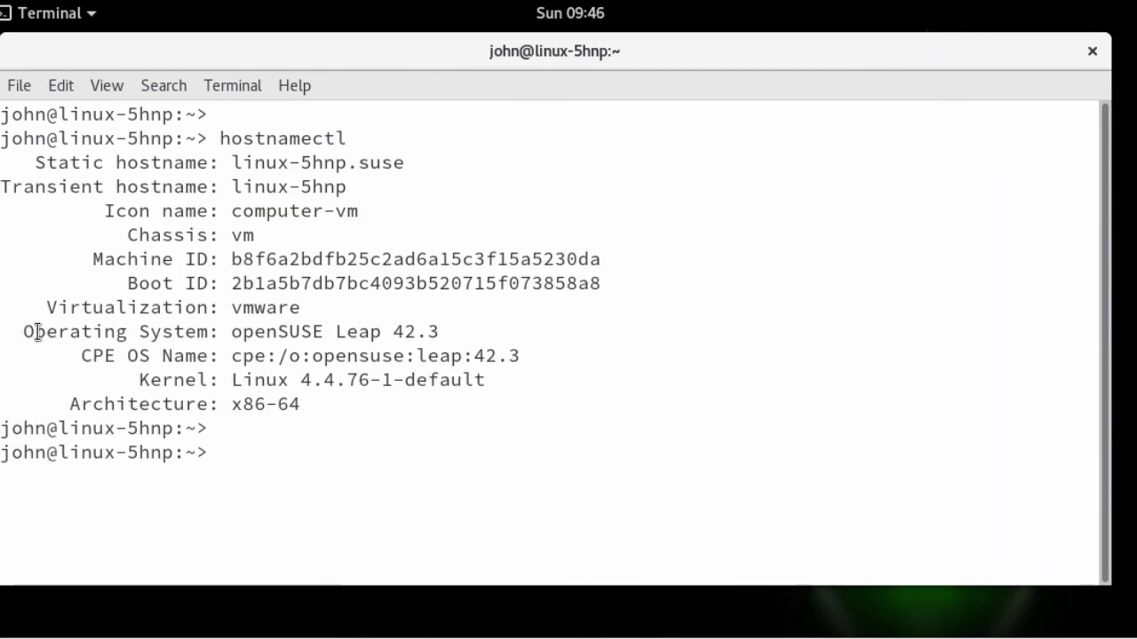
{"action": "left_click_drag", "start_coordinate": [24, 332], "coordinate": [487, 308]}
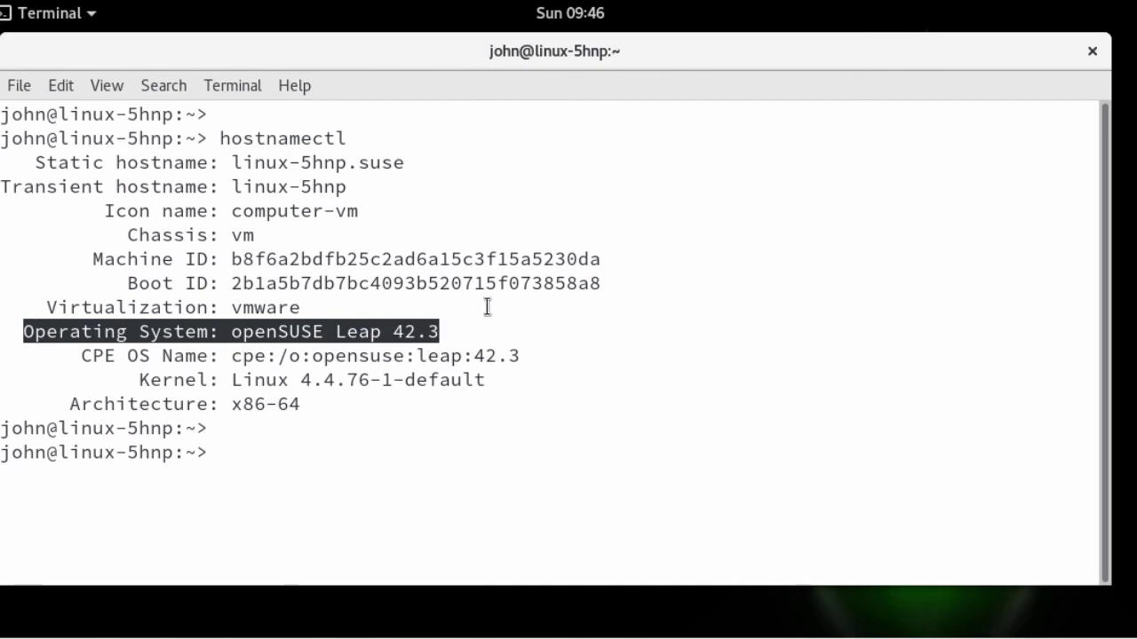
Check the VMware tools service with systemctl status vmtoolsd.service and highlight its Active state
{"action": "type", "text": "systemctl sta"}
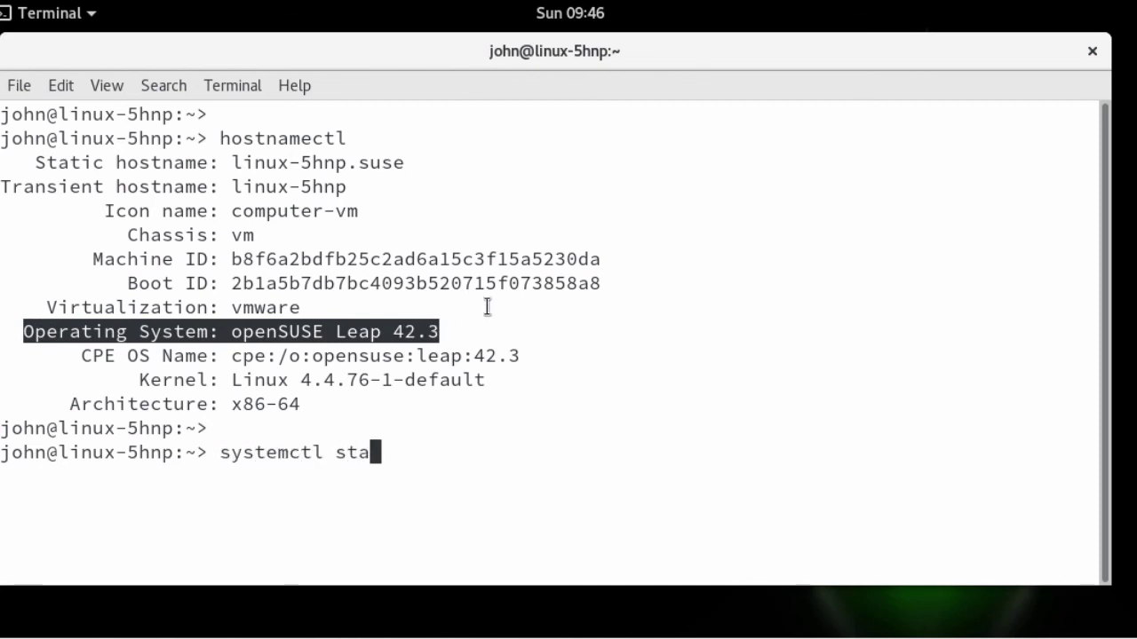
{"action": "type", "text": "tus vmtoolsd"}
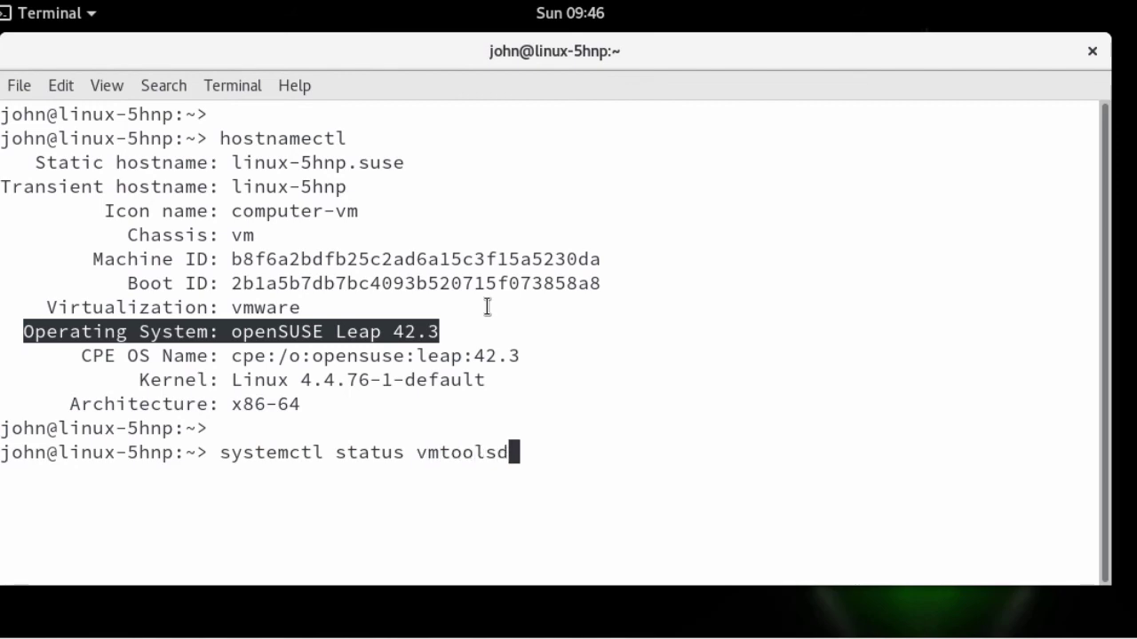
{"action": "key", "text": "Tab"}
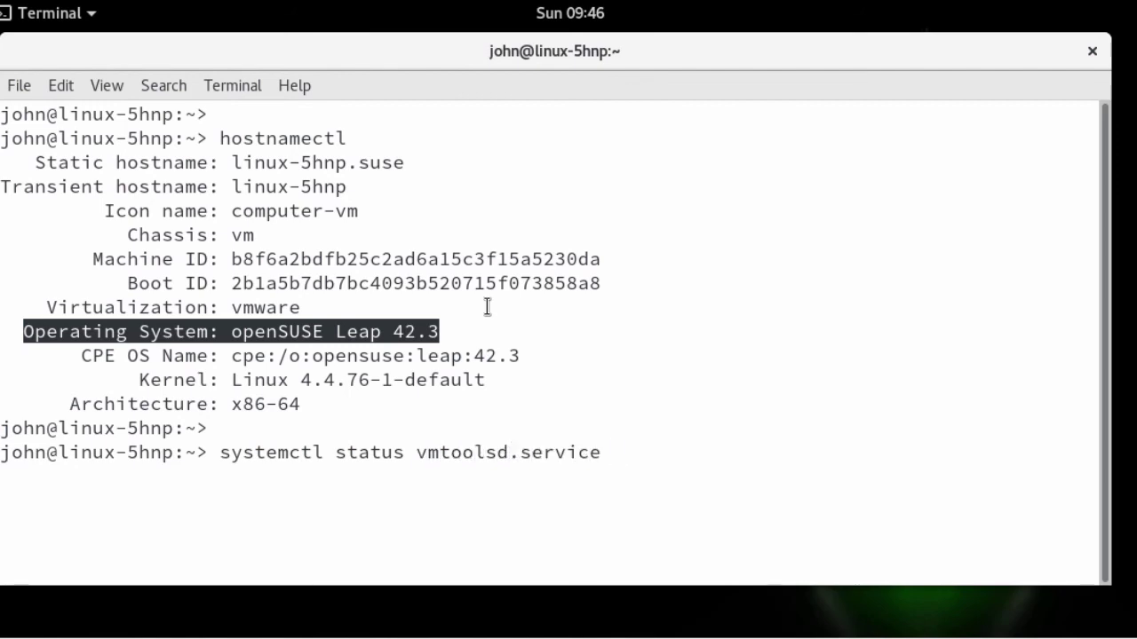
{"action": "key", "text": "Return"}
{"action": "key", "text": "Return"}
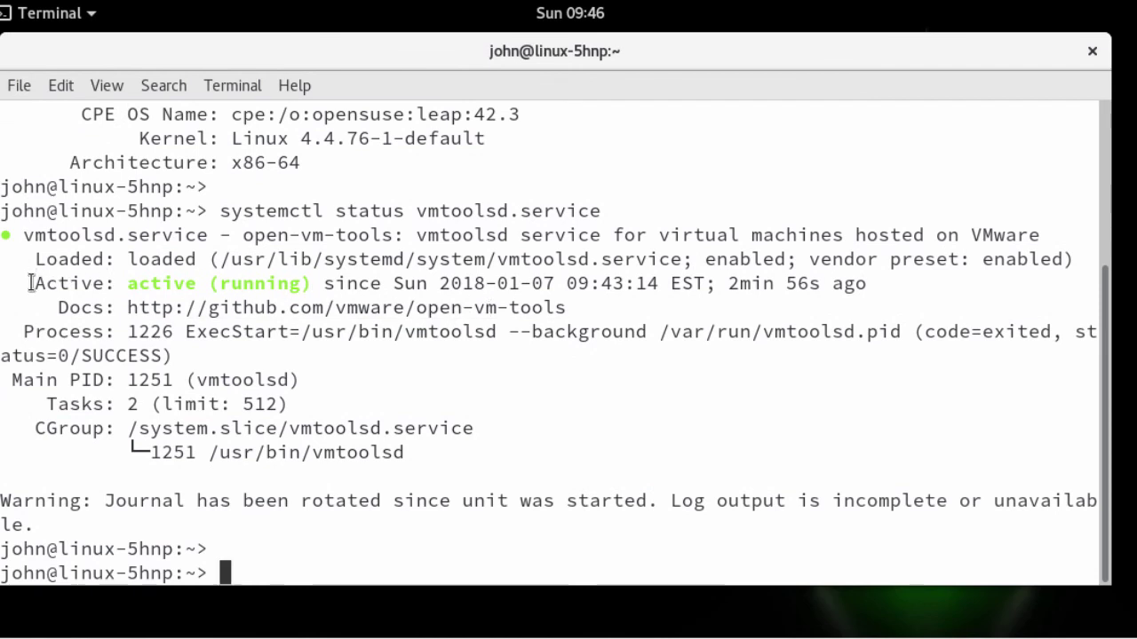
{"action": "left_click_drag", "start_coordinate": [32, 283], "coordinate": [321, 285]}
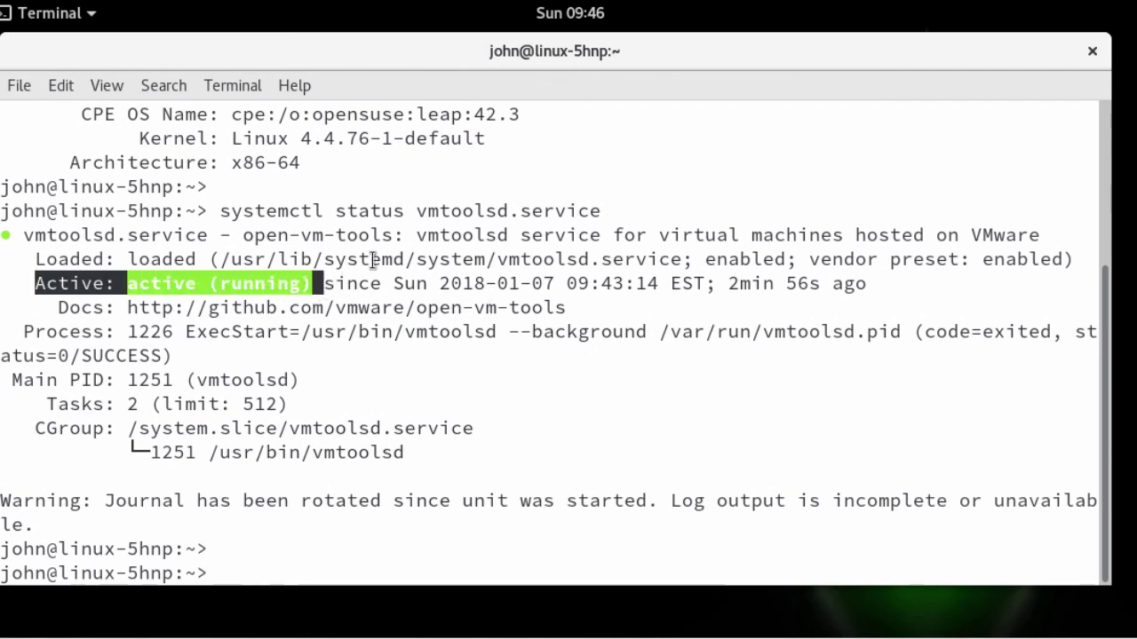
{"action": "type", "text": "ping -c "}
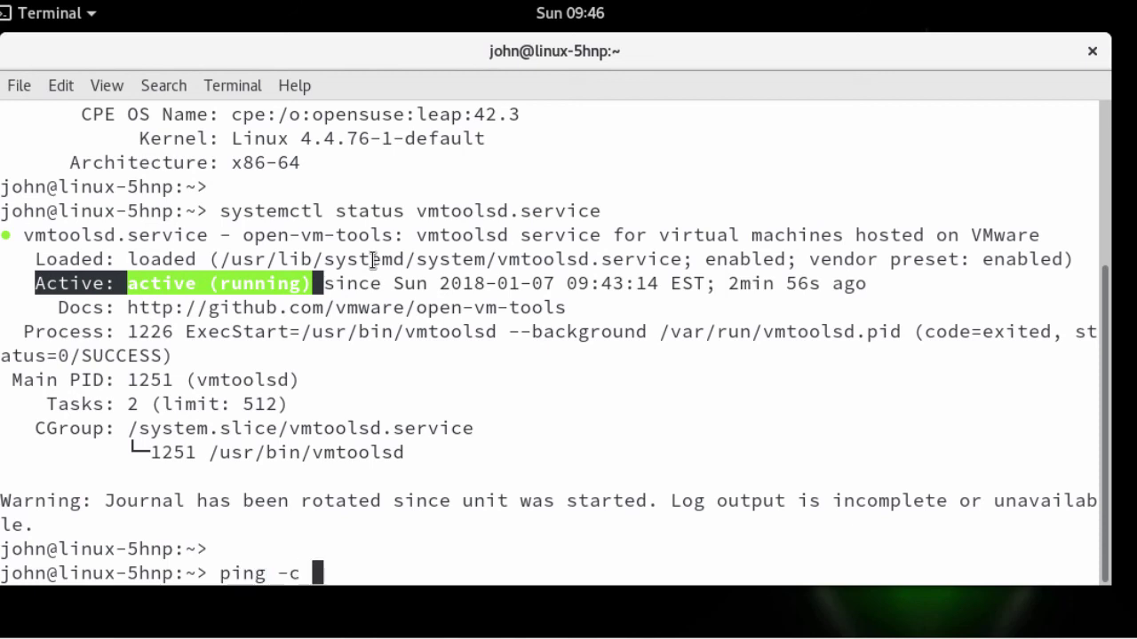
{"action": "type", "text": "3 www.google.com"}
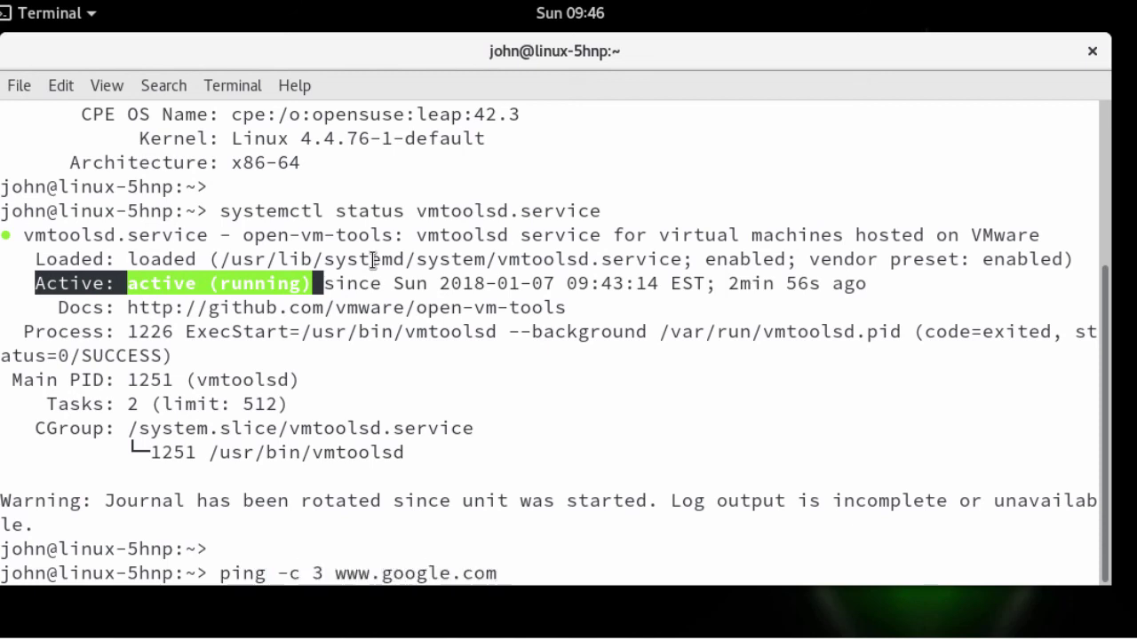
{"action": "key", "text": "Return"}
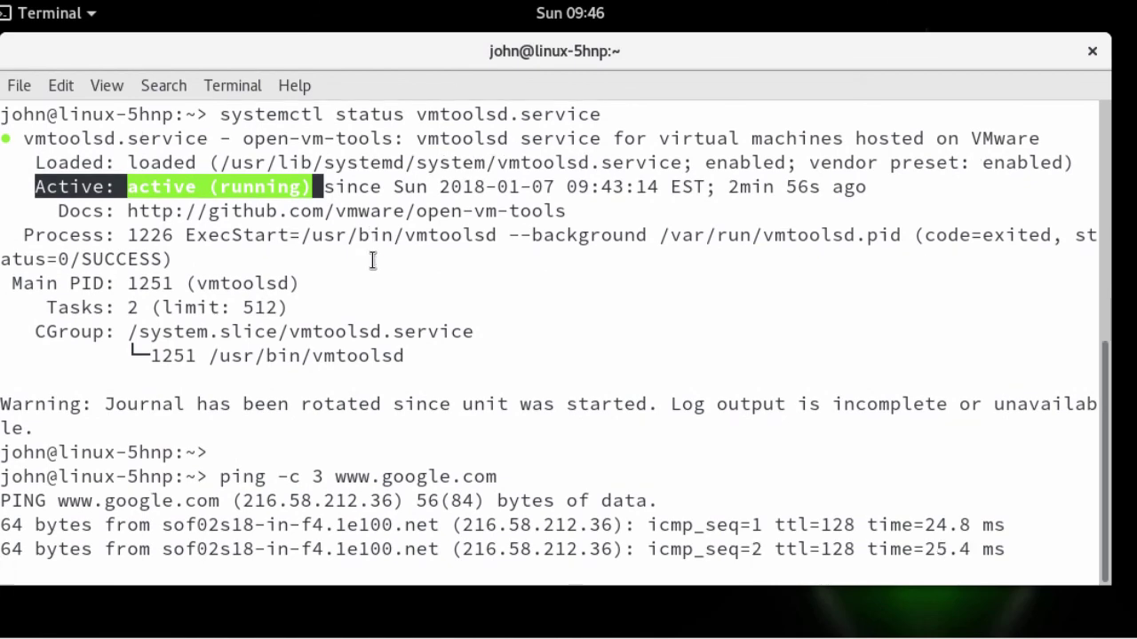
{"action": "type", "text": "exit"}
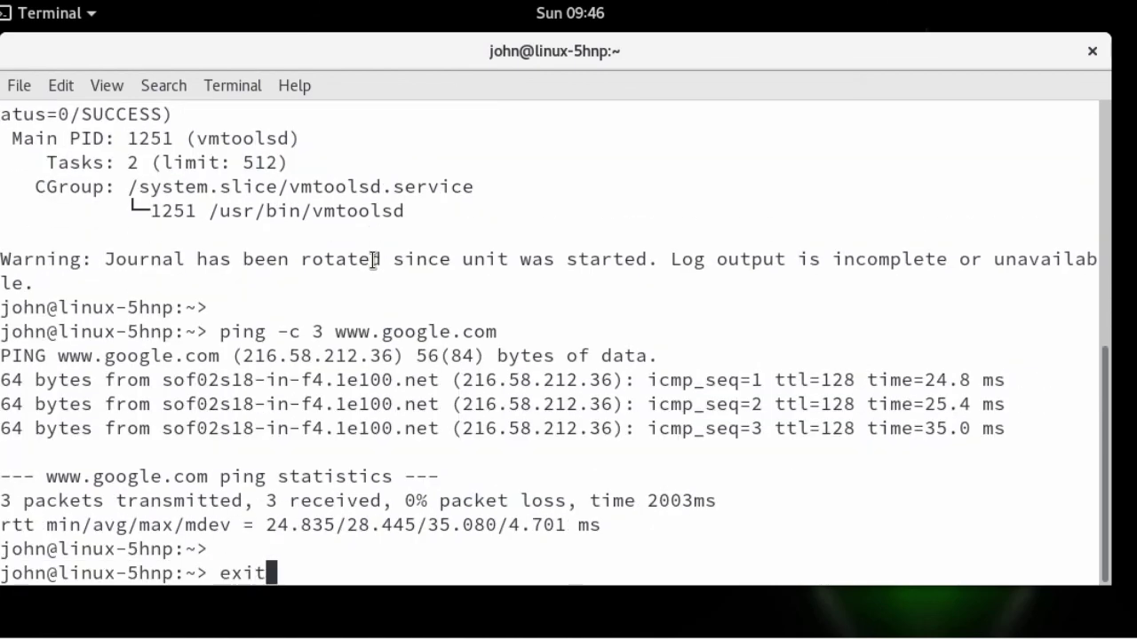
{"action": "key", "text": "Return"}
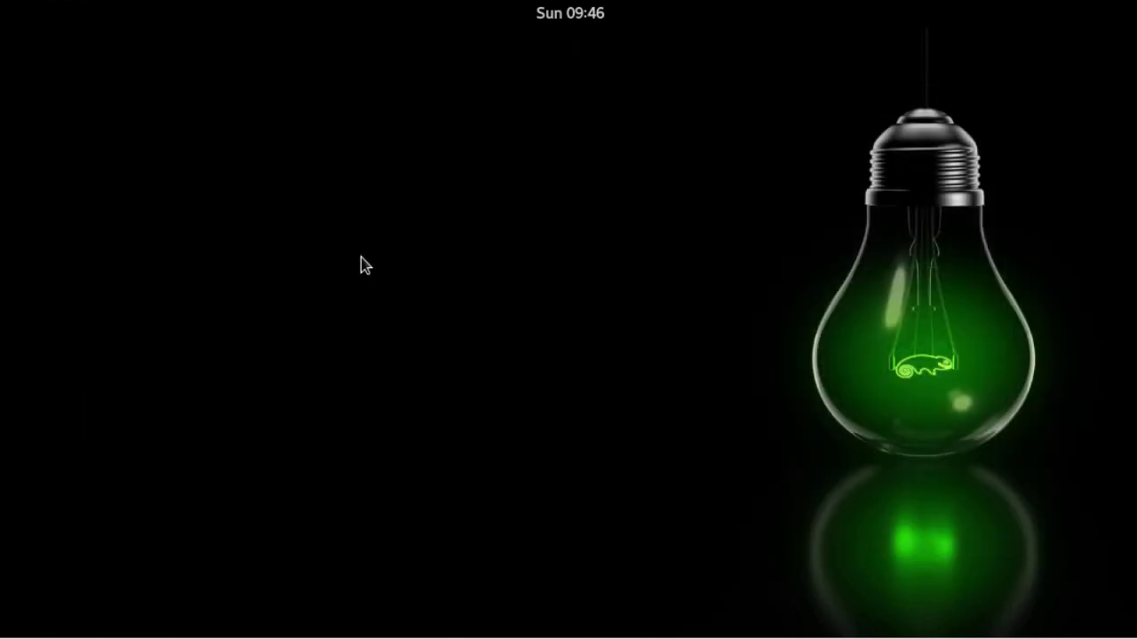
Open Settings from the list of all applications, view the system information under Details, and close it
{"action": "mouse_move", "coordinate": [0, 0]}
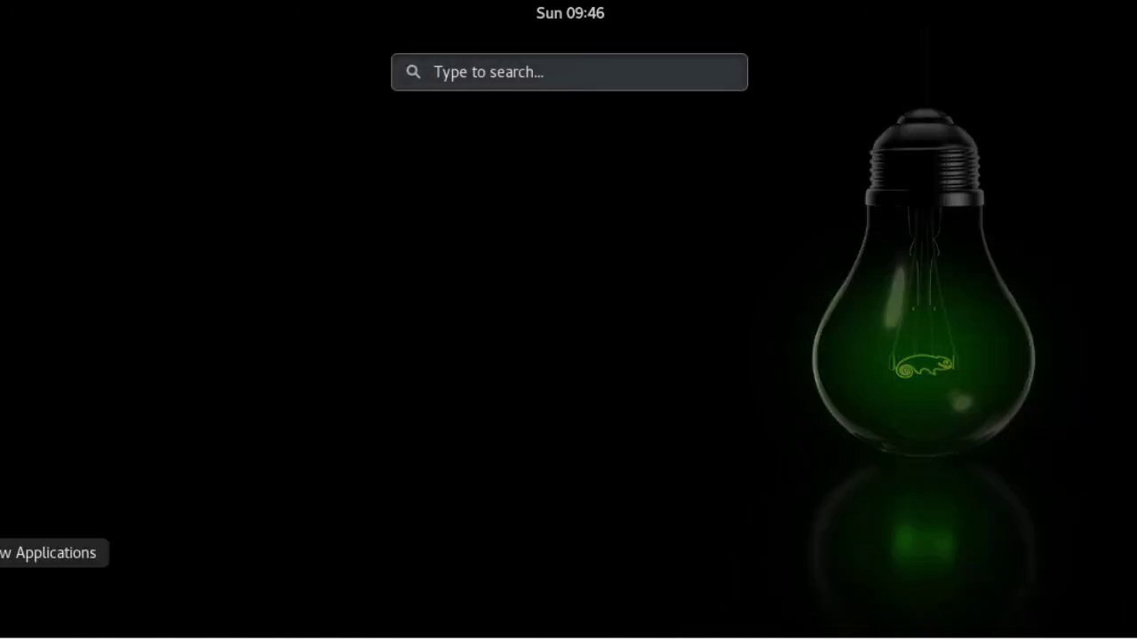
{"action": "left_click", "coordinate": [0, 553]}
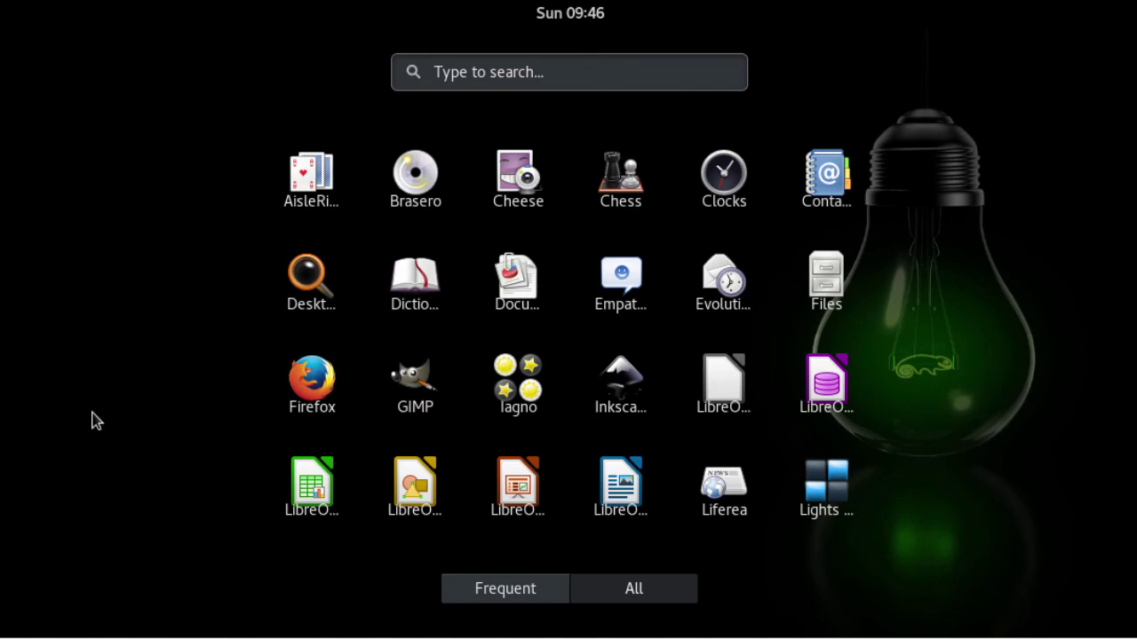
{"action": "scroll", "coordinate": [129, 329], "scroll_direction": "down", "scroll_amount": 1}
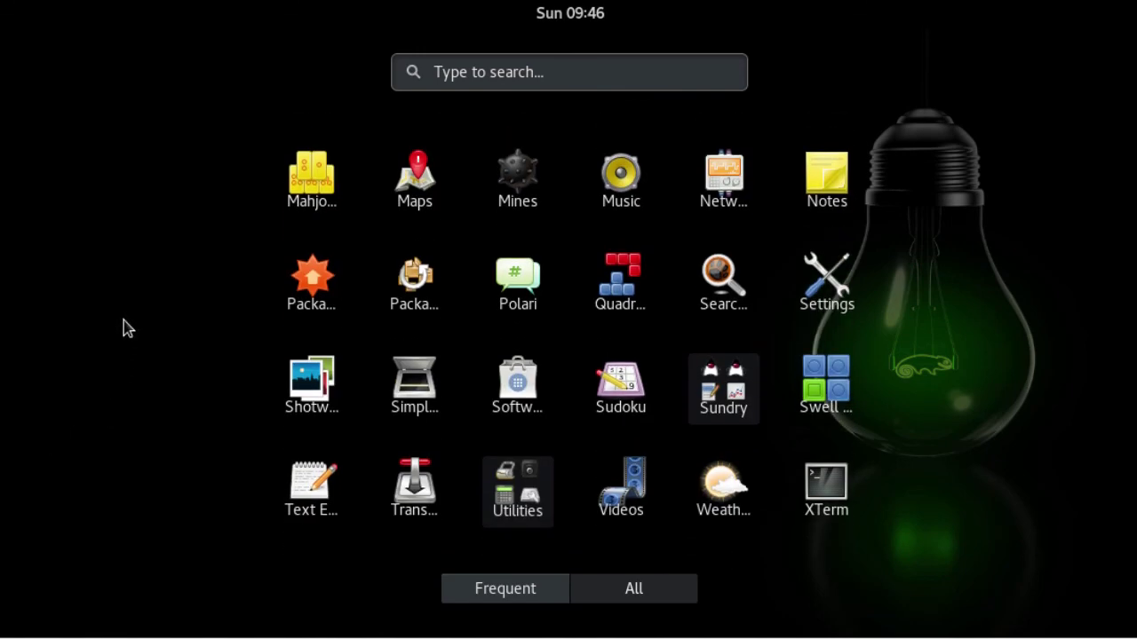
{"action": "left_click", "coordinate": [822, 300]}
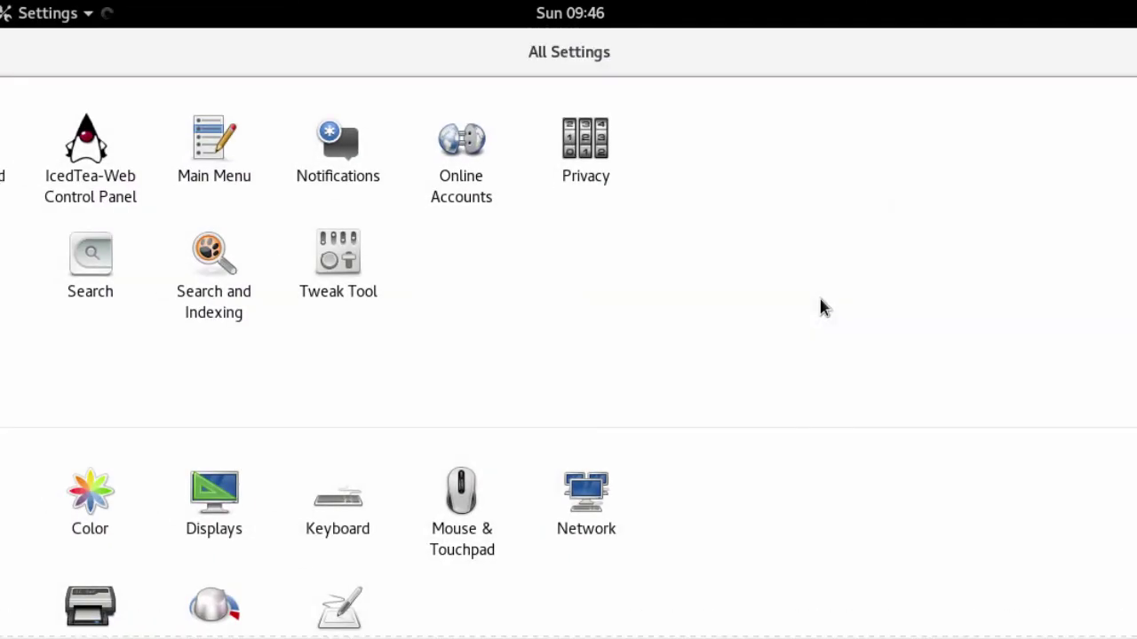
{"action": "scroll", "coordinate": [821, 302], "scroll_direction": "down", "scroll_amount": 5}
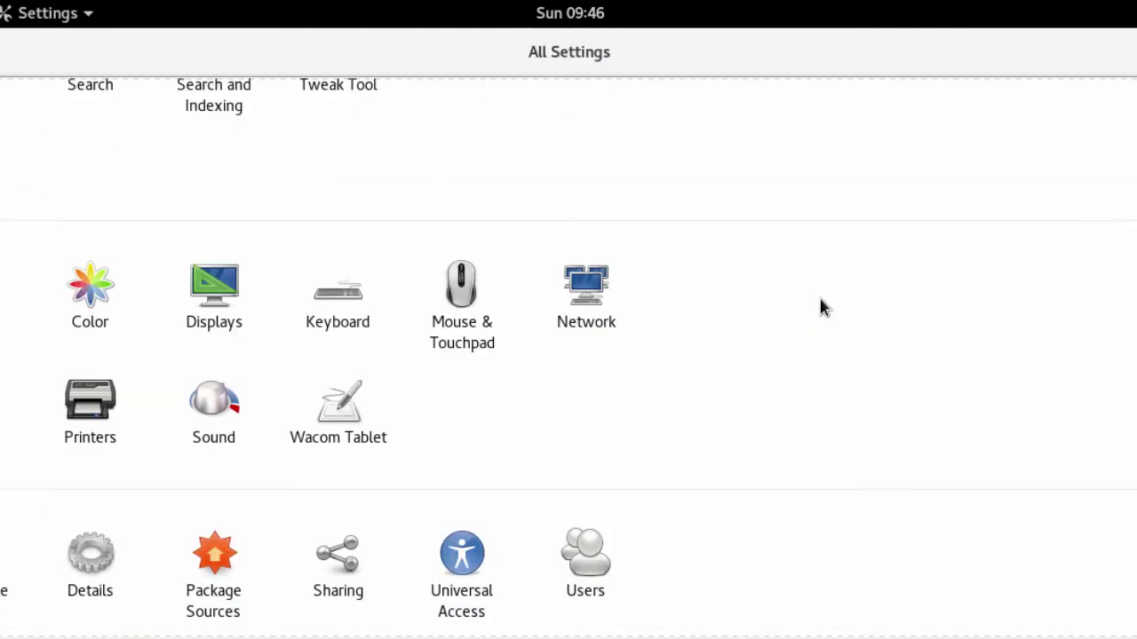
{"action": "left_click", "coordinate": [90, 447]}
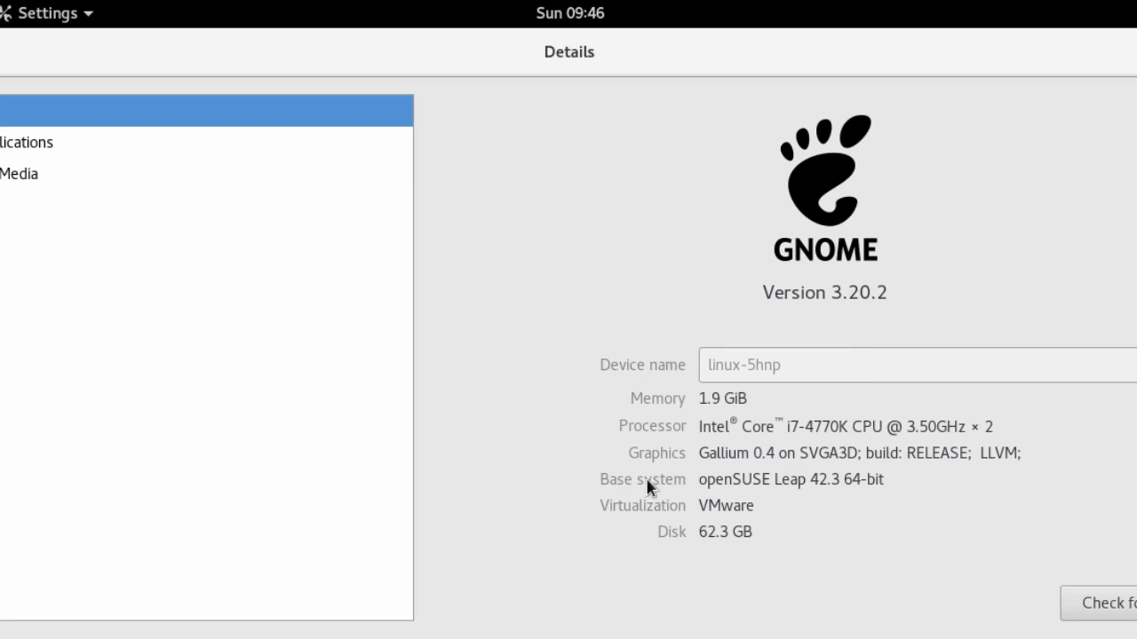
{"action": "key", "text": "ctrl+q"}
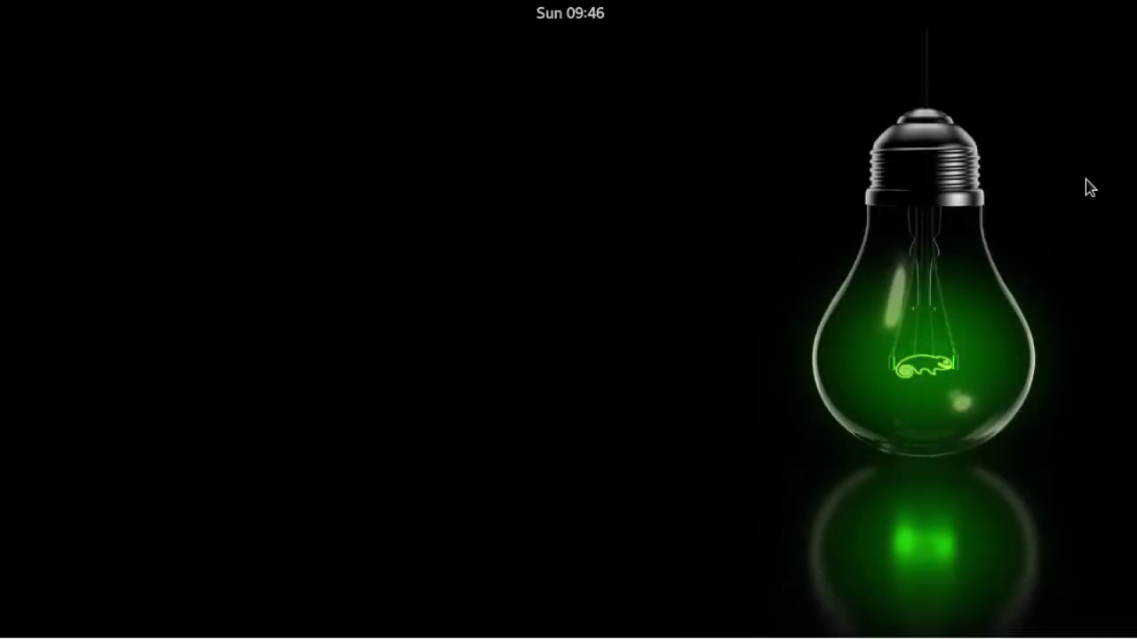
Open the Activities overview from the empty desktop
{"action": "key", "text": "super"}
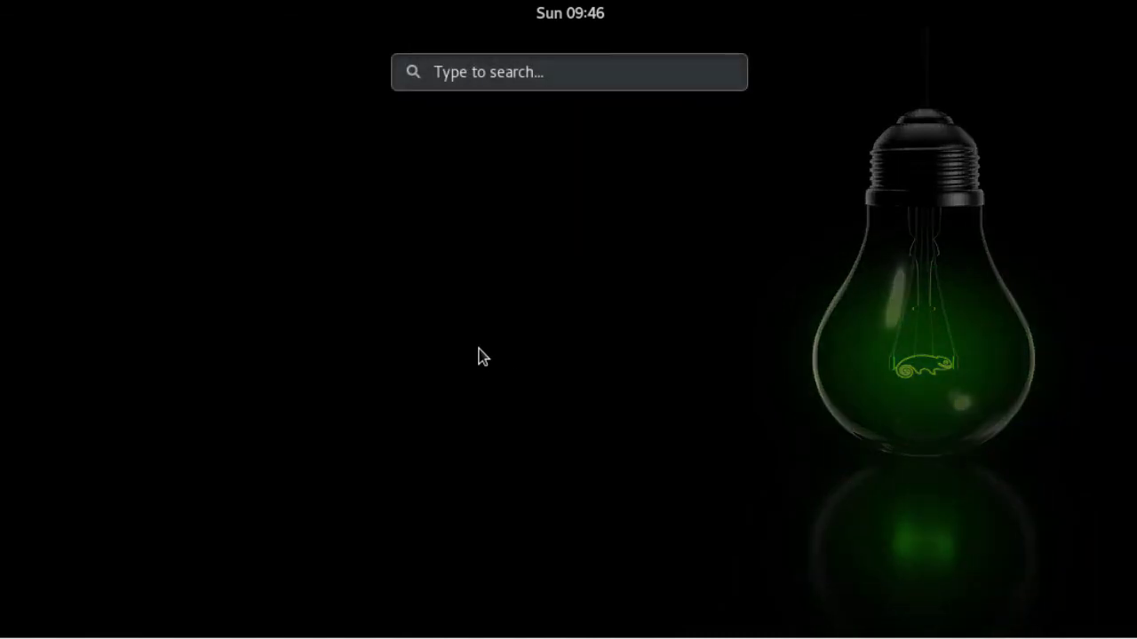